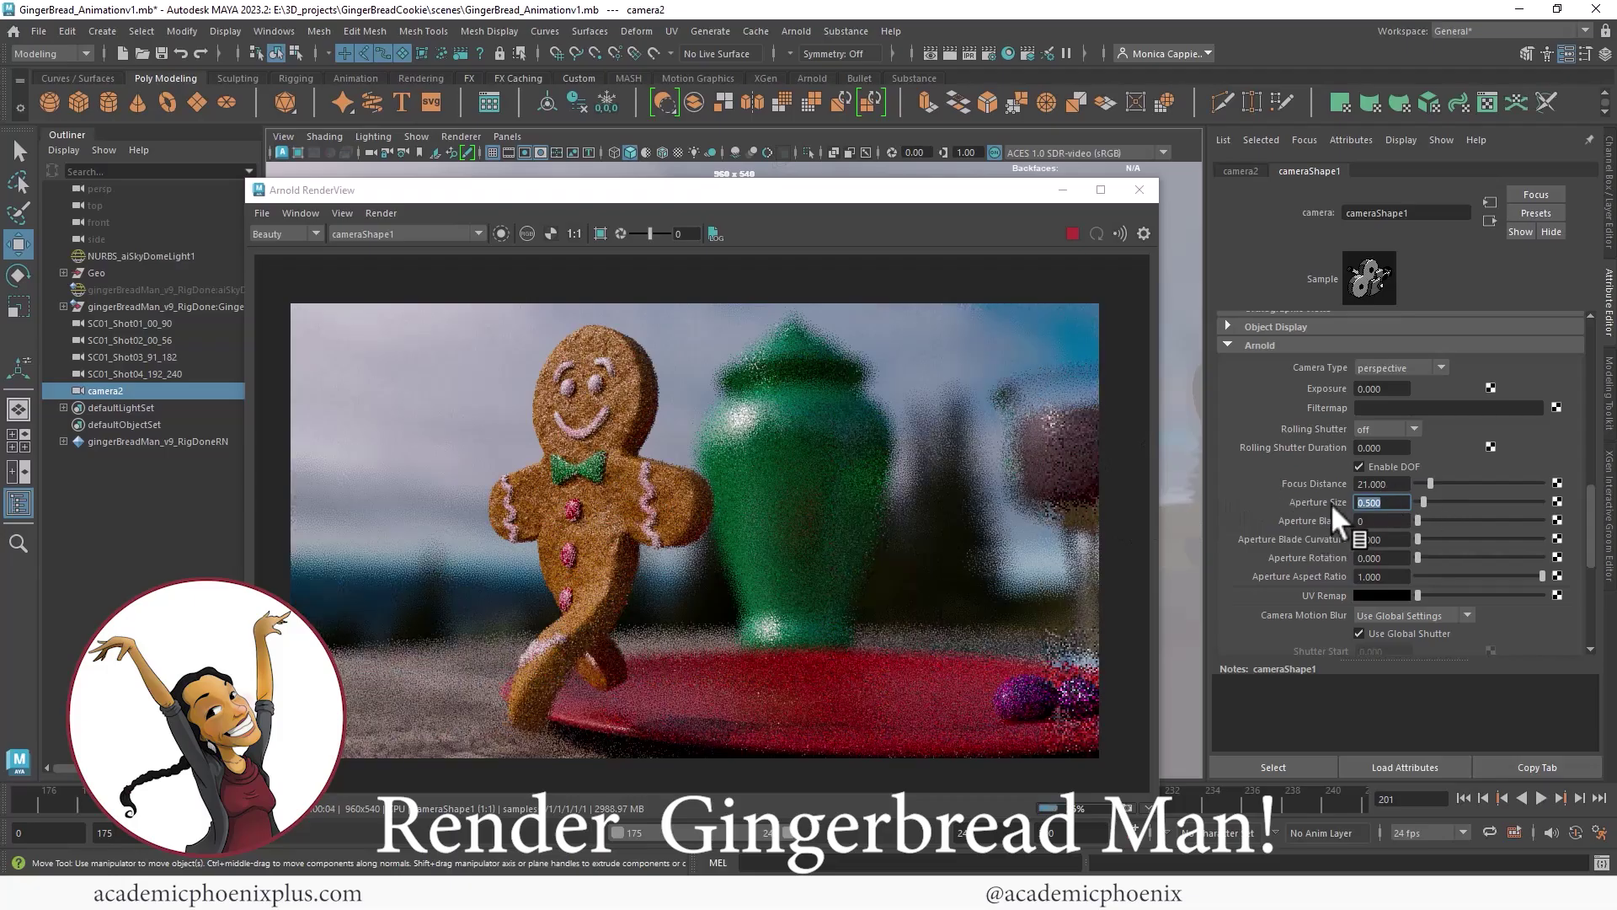
Try an aperture size of 0.3 and an exposure of 2 in camera2's Arnold settings, and reset the exposure to 0.
text(0.3)
key(Return)
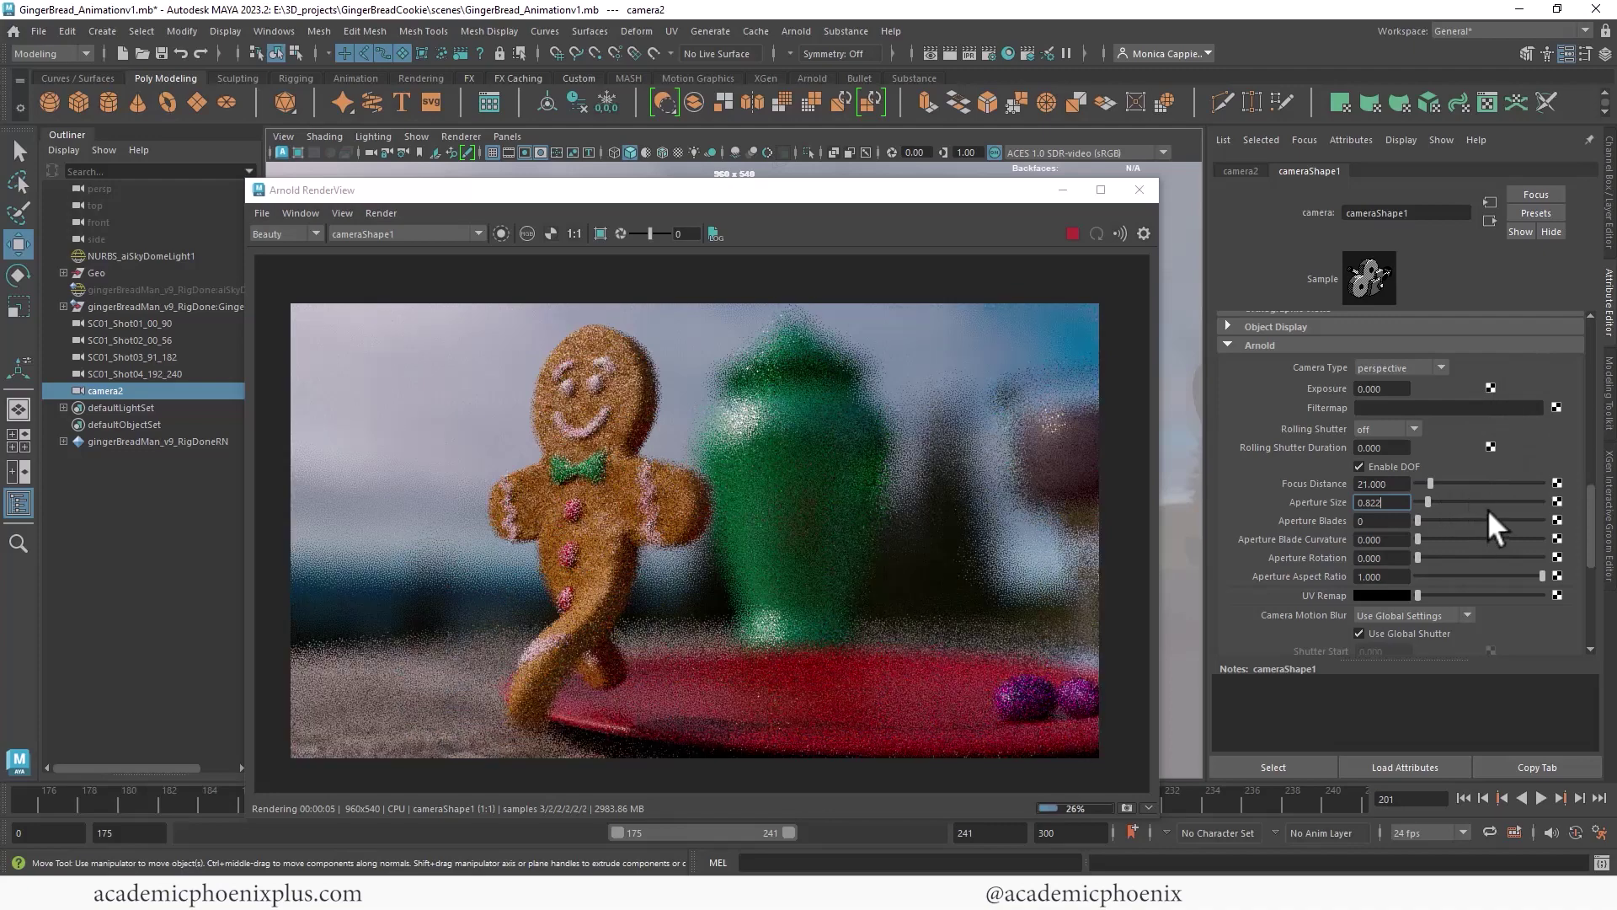
double_click(1381, 388)
text(2)
key(Return)
text(0)
key(Return)
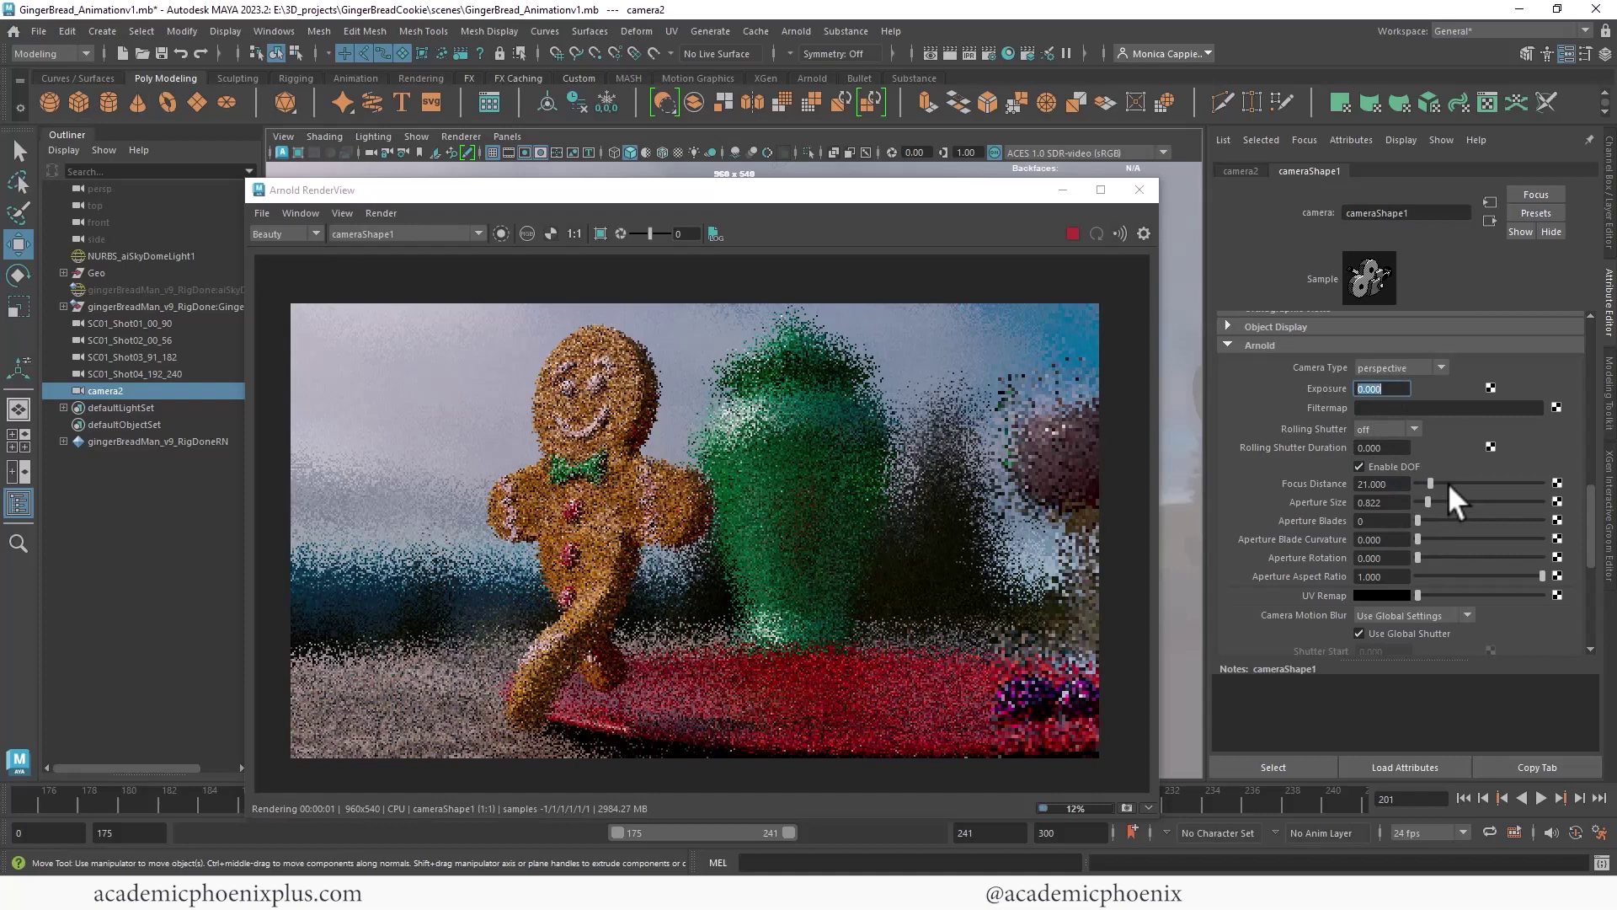
Reduce camera2's Arnold aperture size to about 0.274 for a subtler background blur.
drag(1432, 503, 1419, 499)
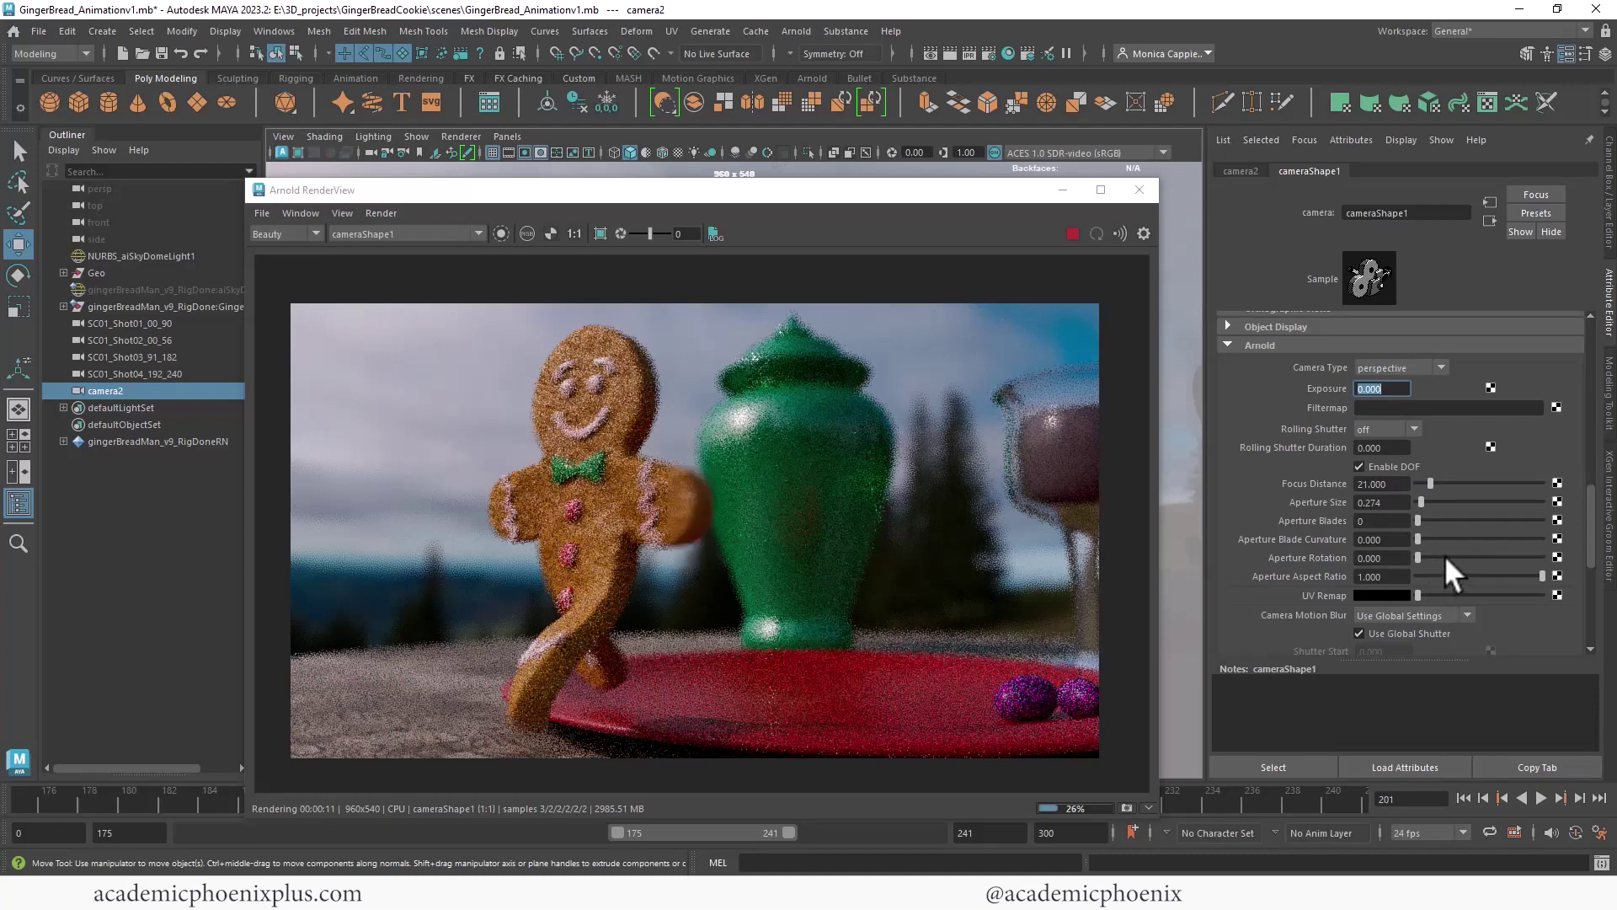
click(989, 53)
click(844, 114)
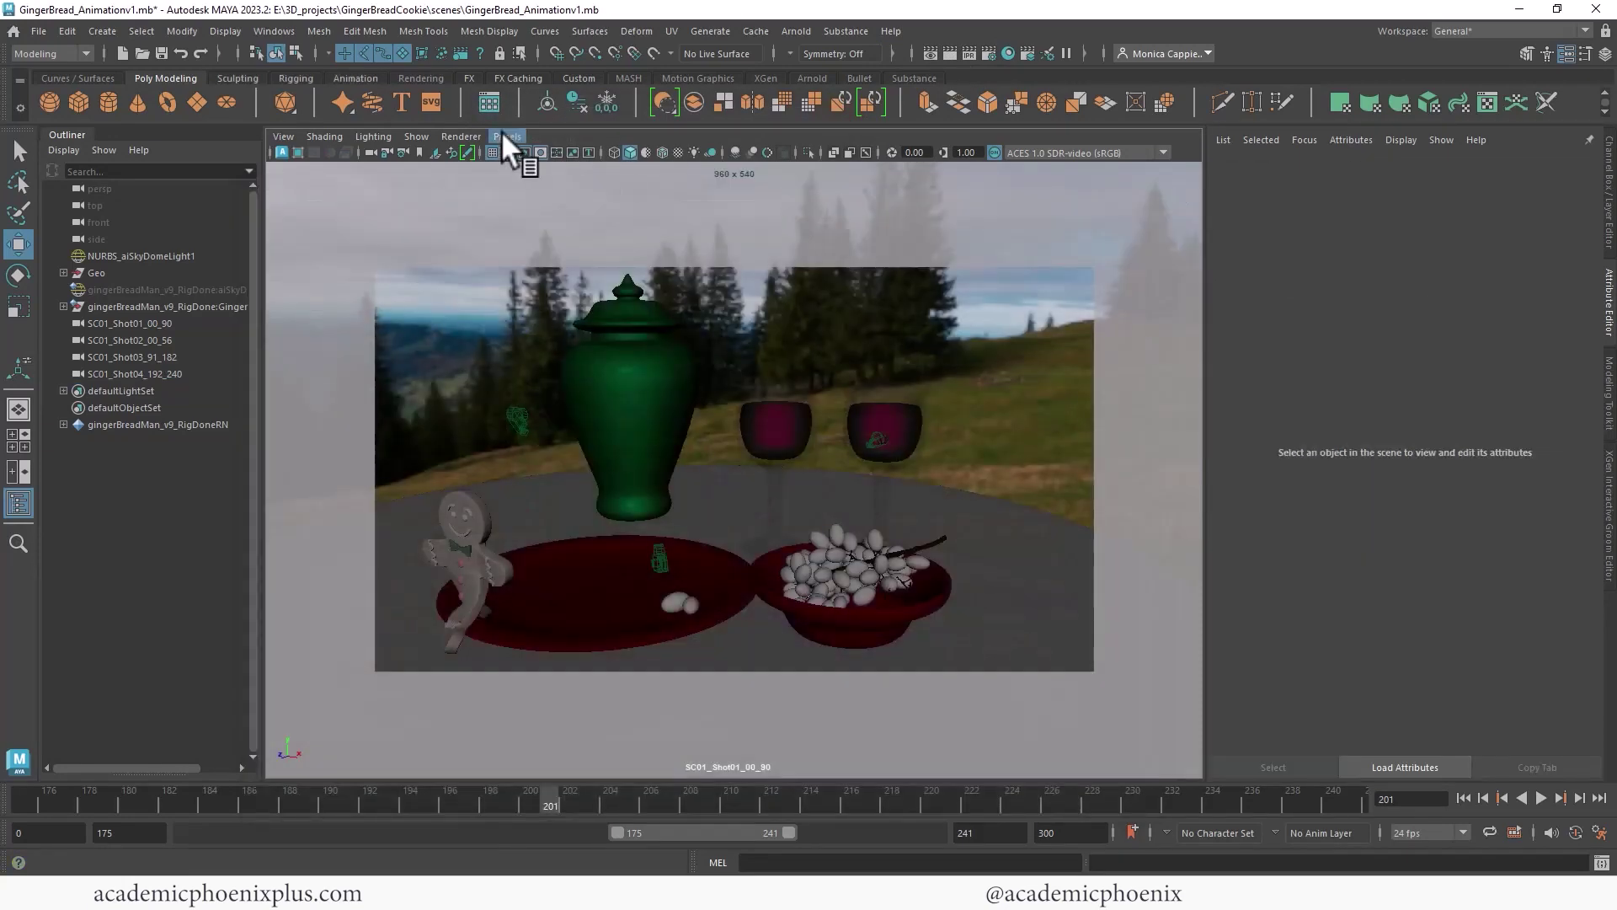
Render the current frame through the persp camera, framed on the gingerbread man beside the green jar.
click(506, 135)
mouse_move(528, 149)
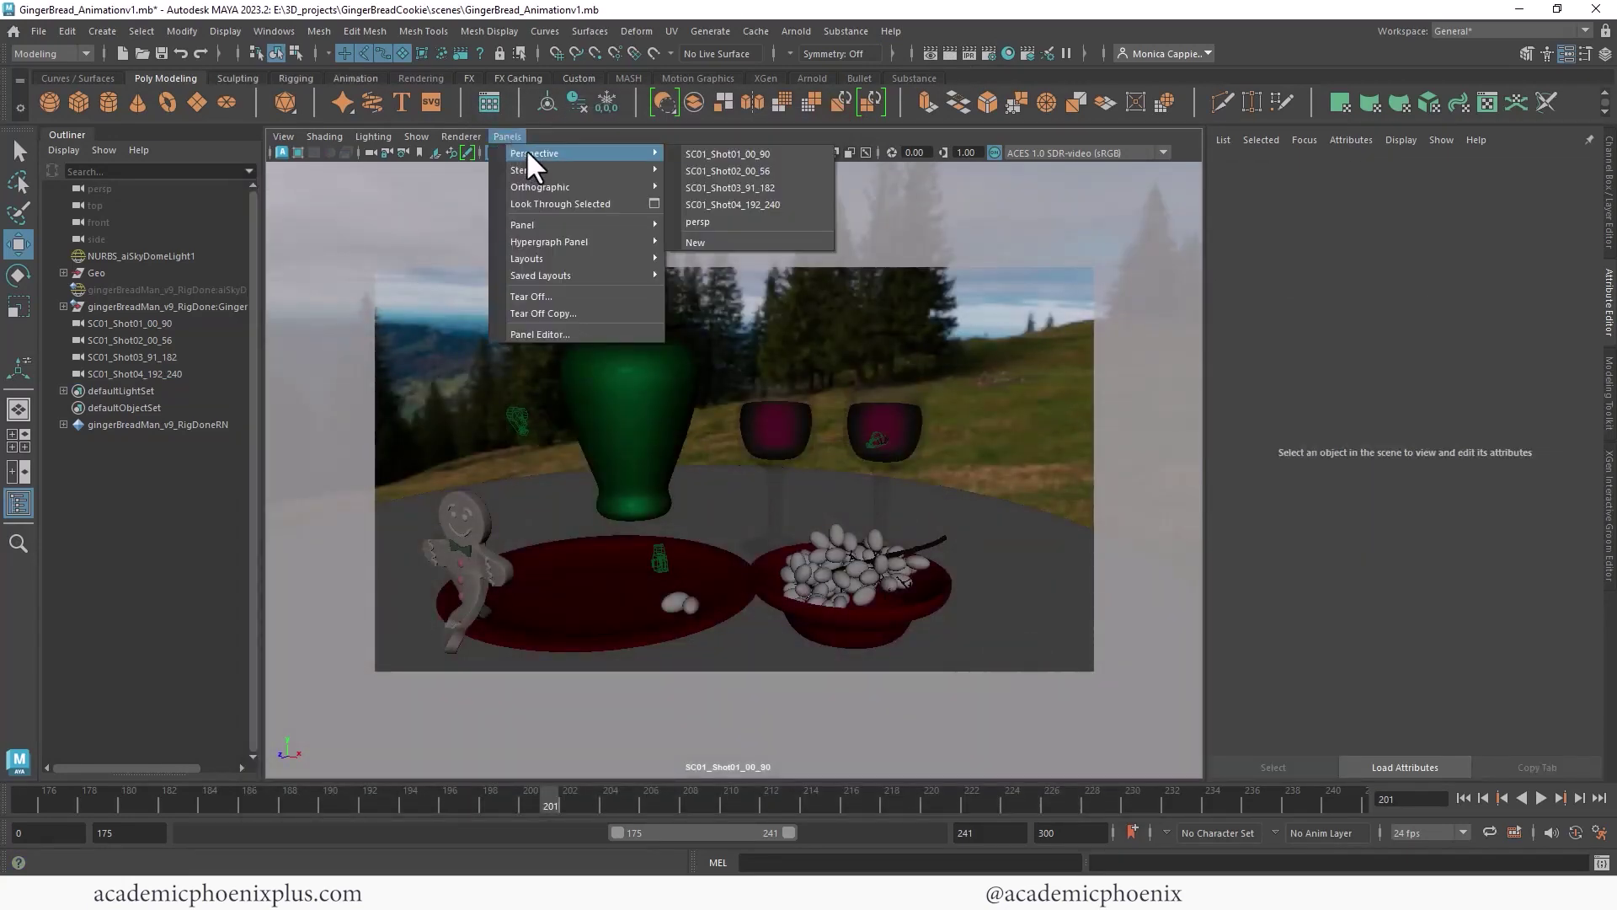
click(729, 222)
alt+drag(707, 341, 796, 389)
alt+middle_drag(796, 390, 820, 448)
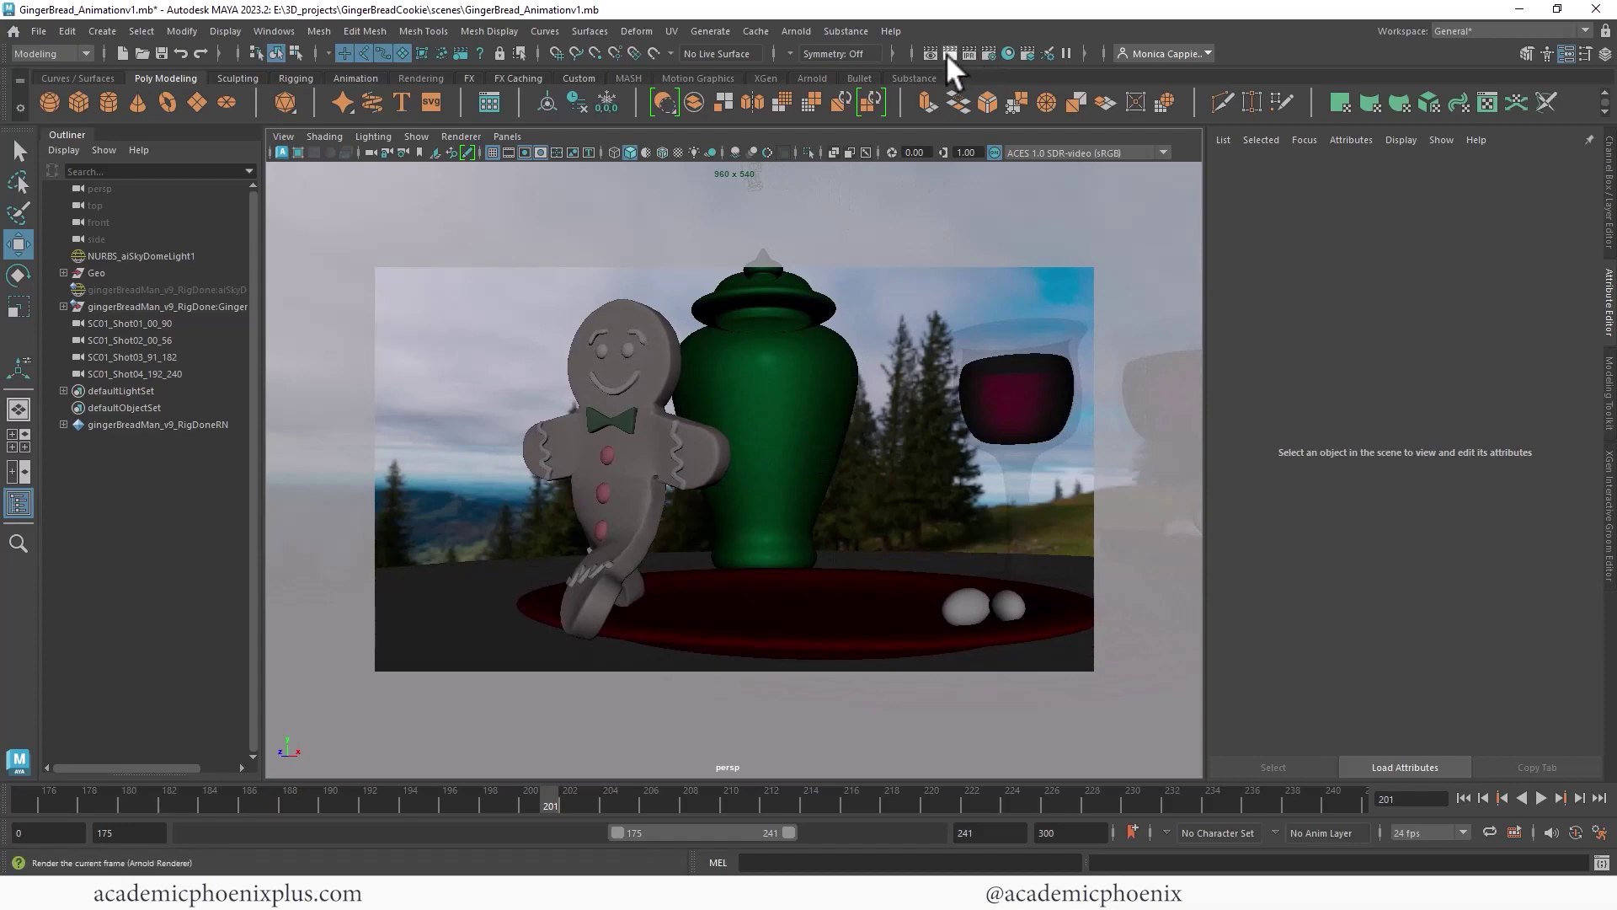
click(949, 53)
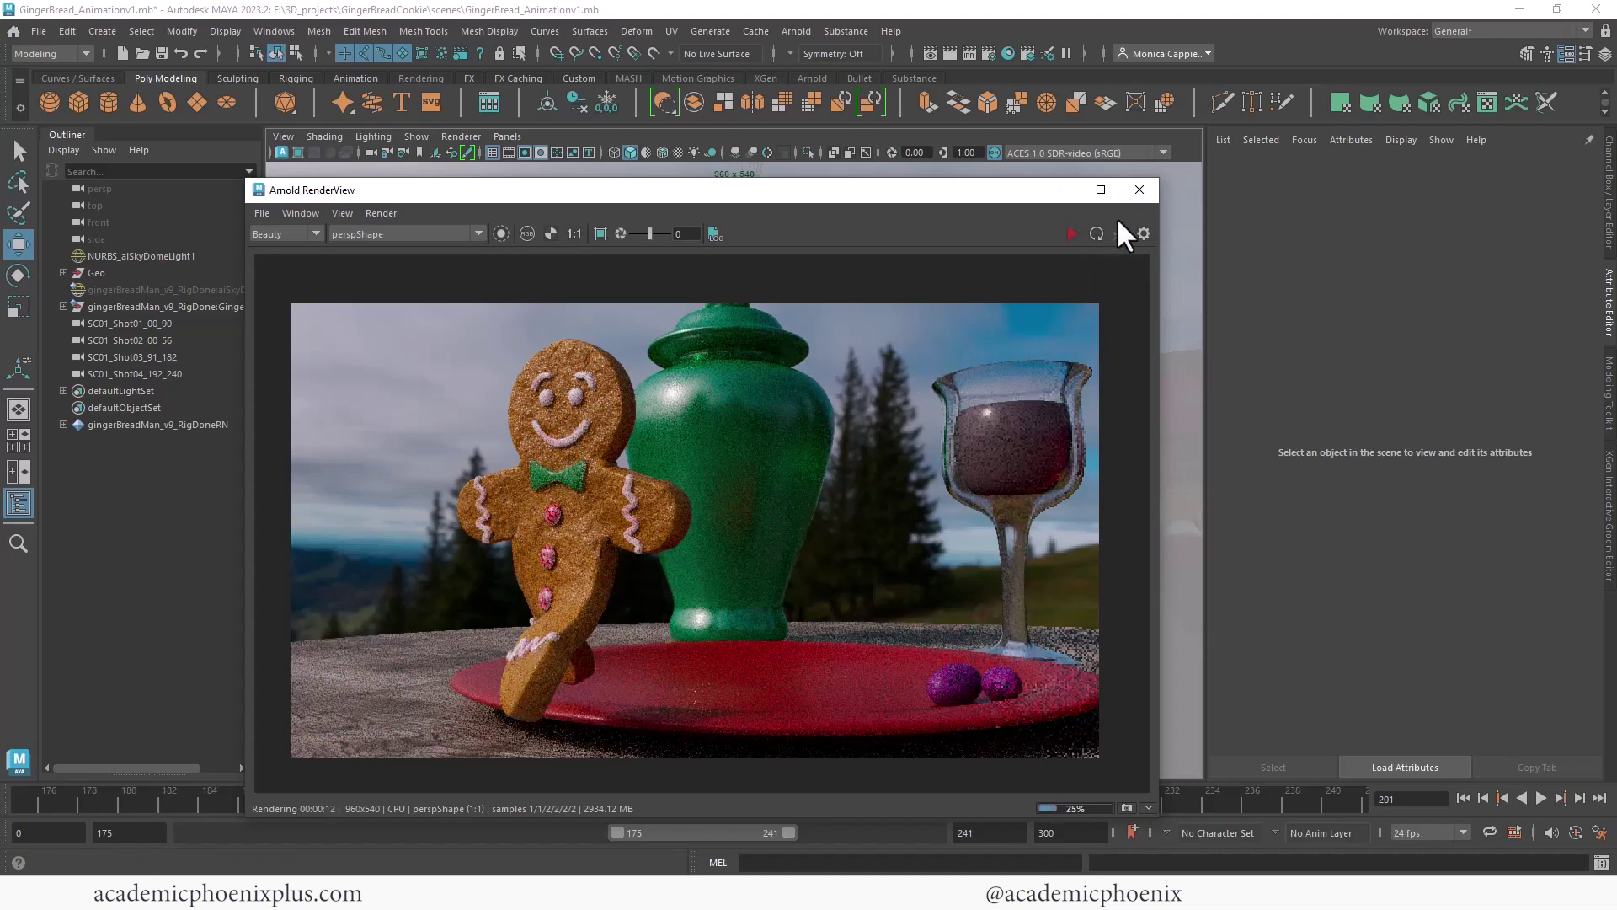
click(1139, 189)
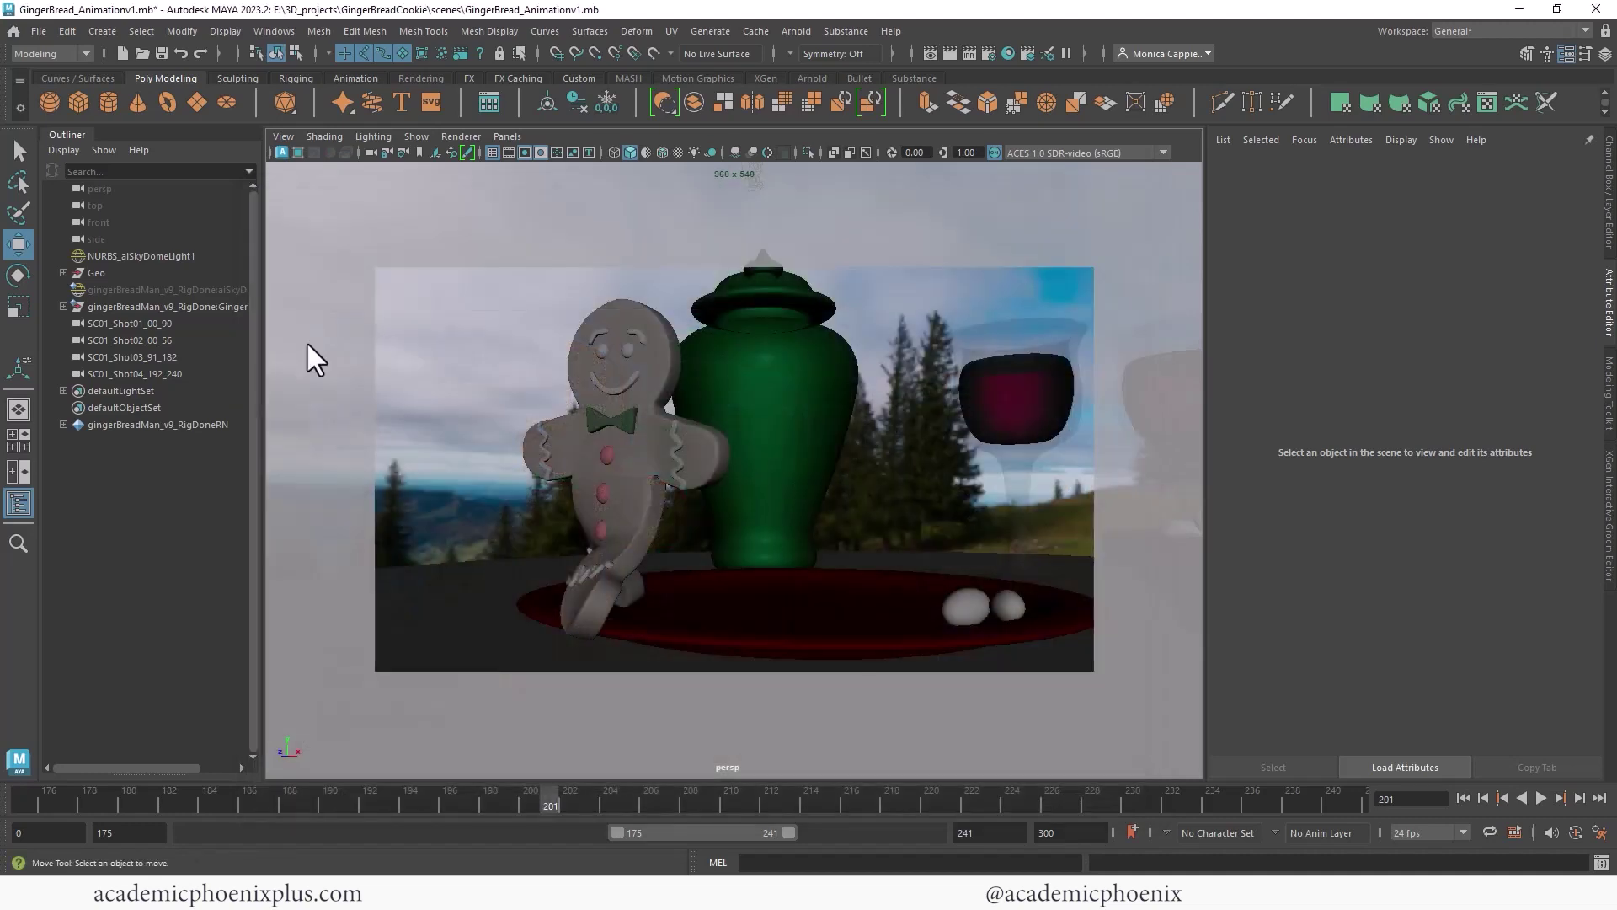
Create a new camera and look through it in the viewport with the resolution gate shown.
click(372, 153)
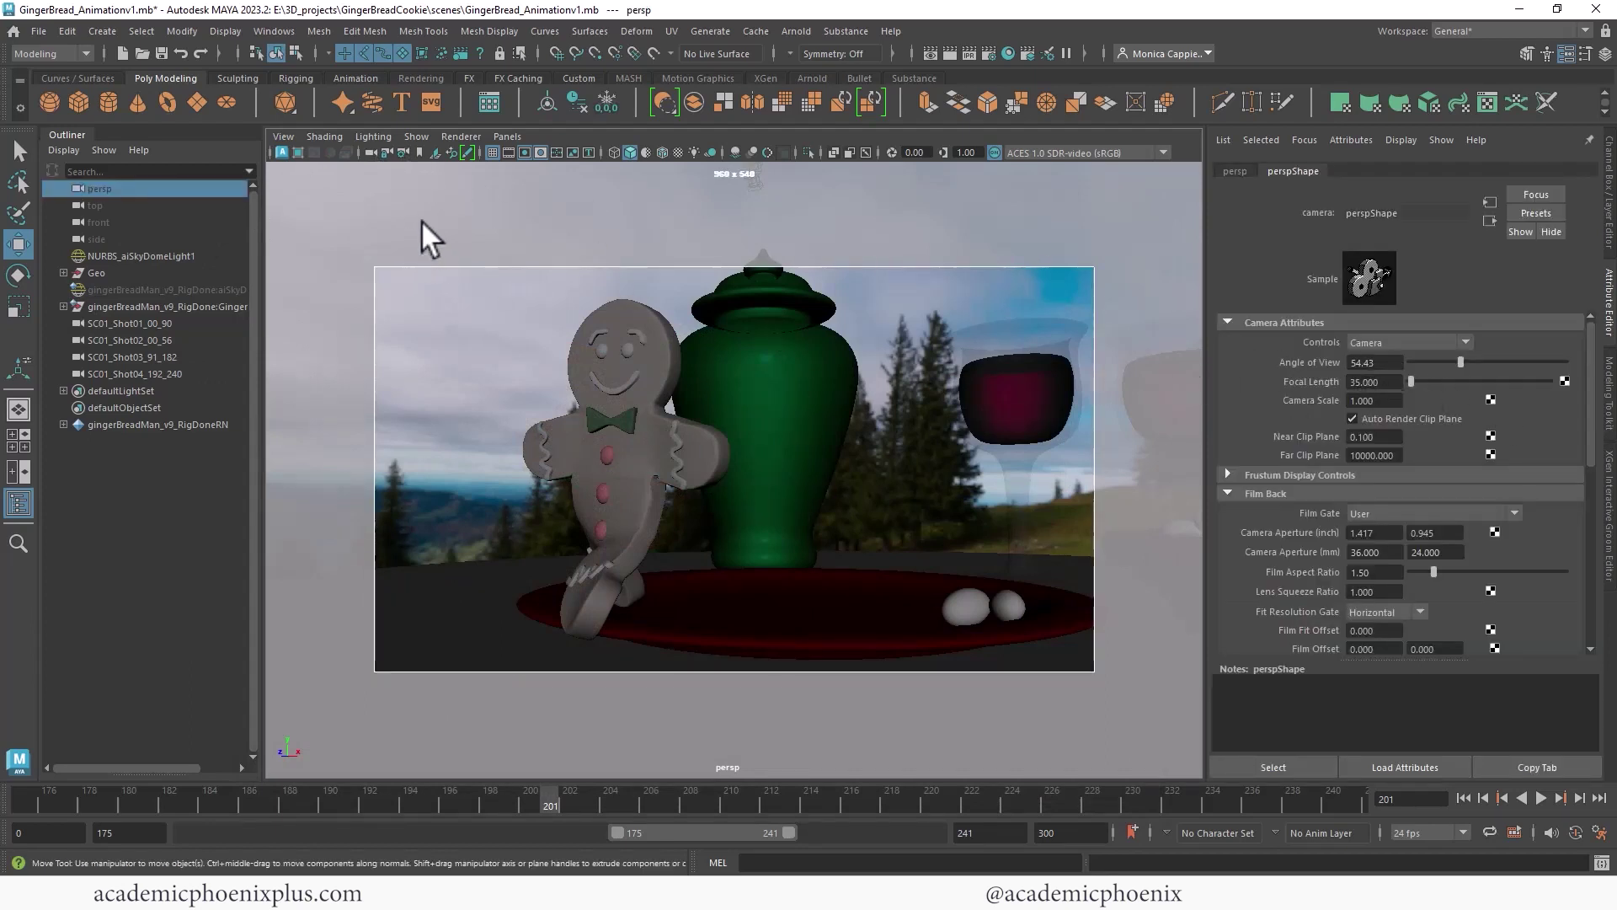
click(102, 32)
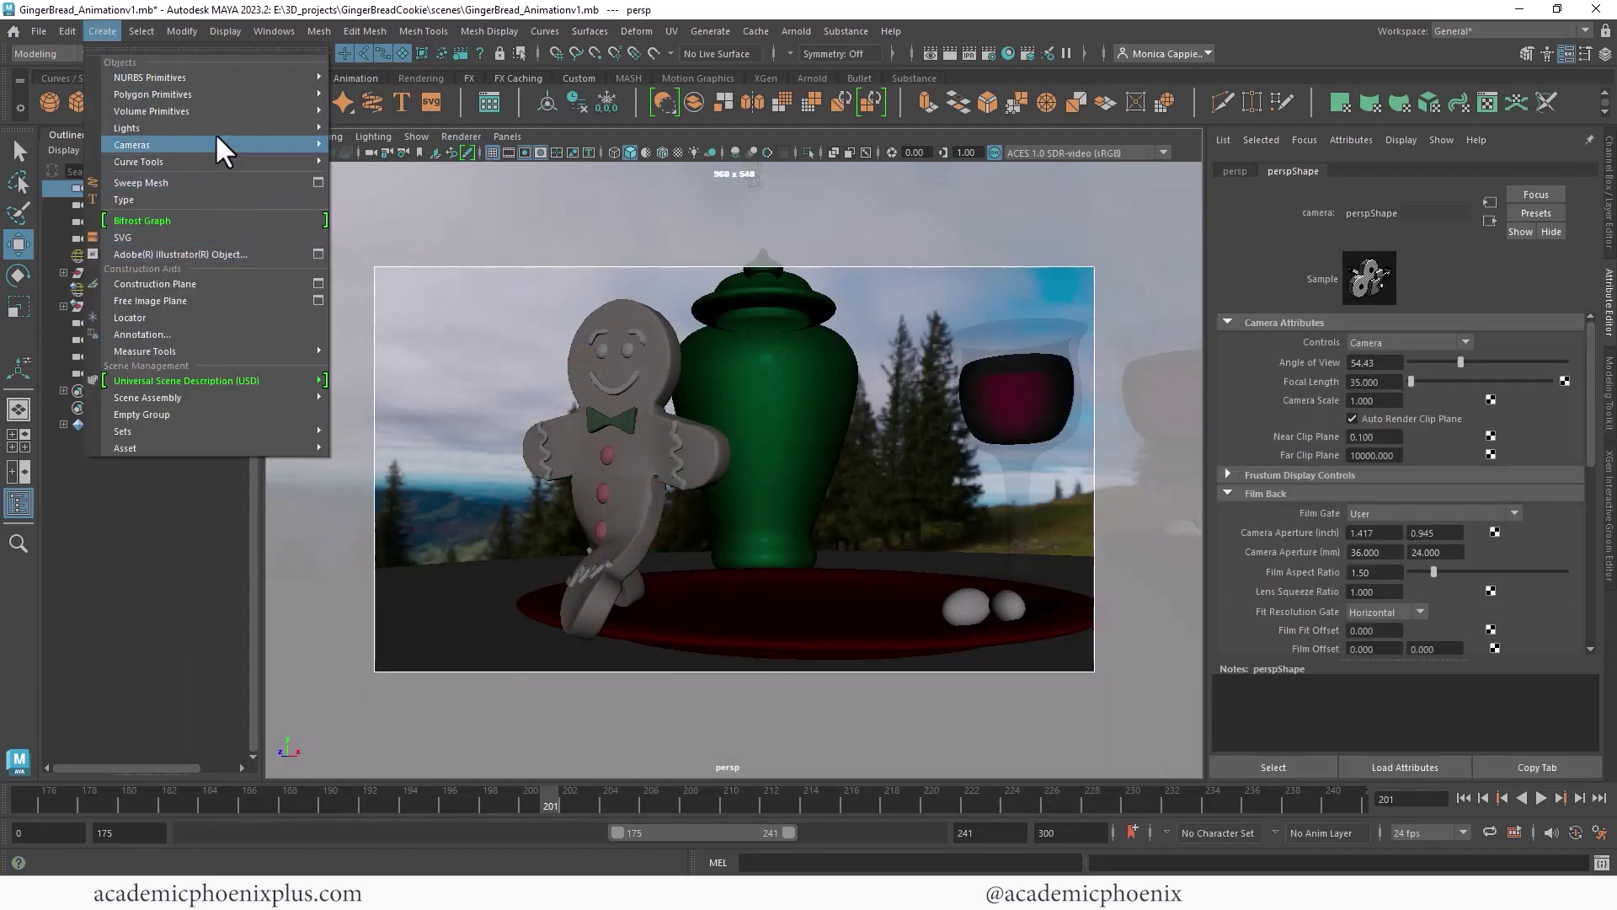
mouse_move(221, 144)
click(390, 148)
click(508, 137)
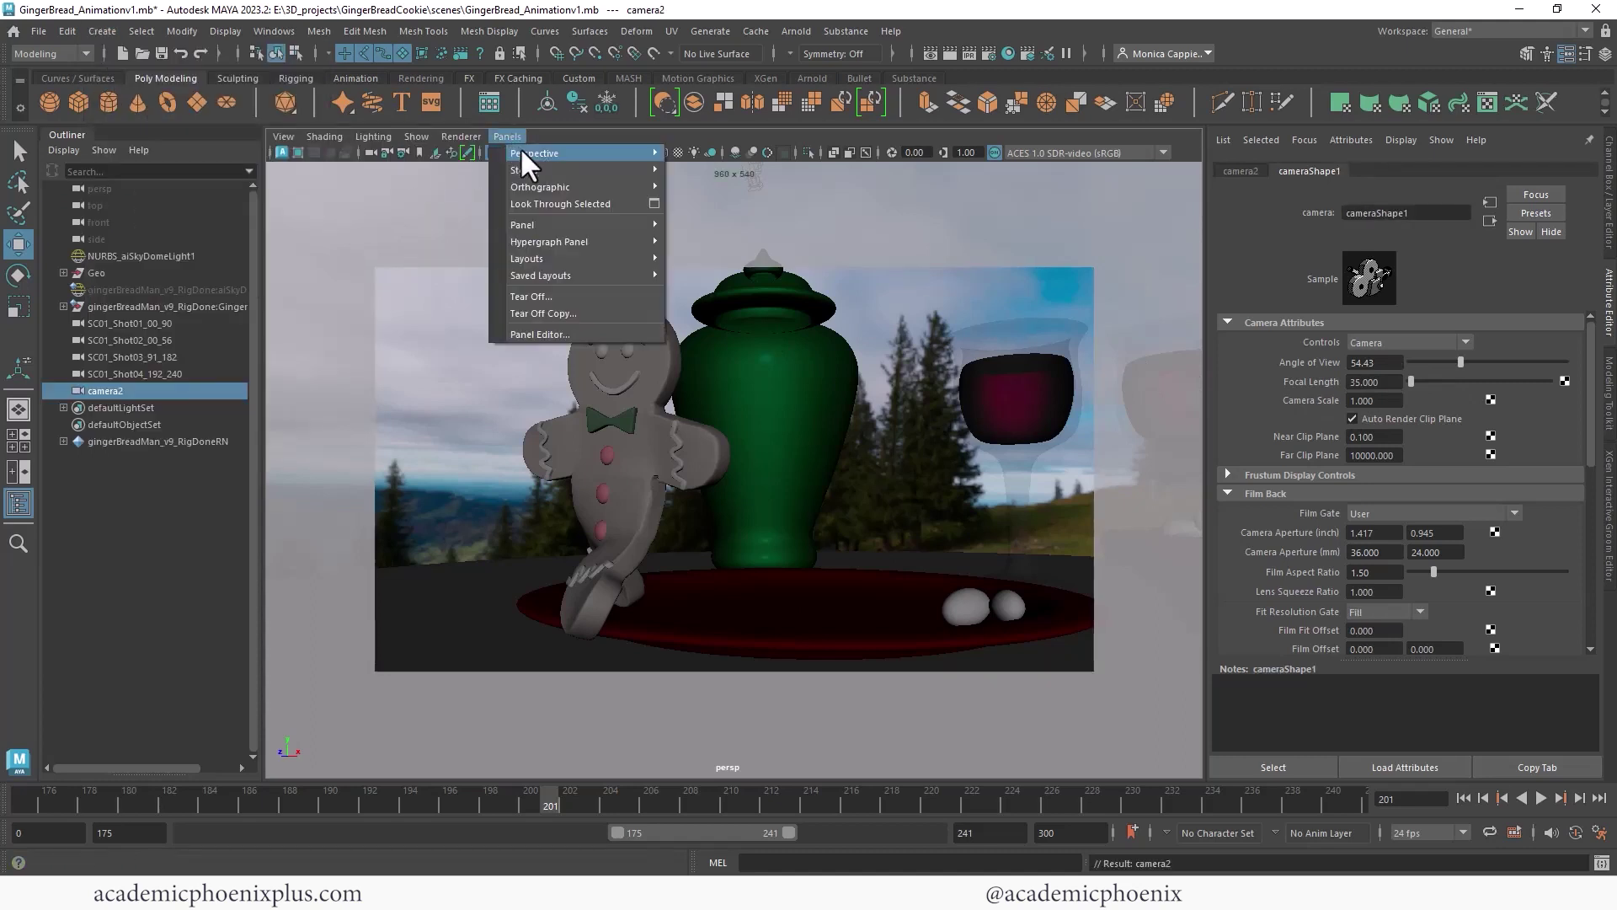
mouse_move(591, 167)
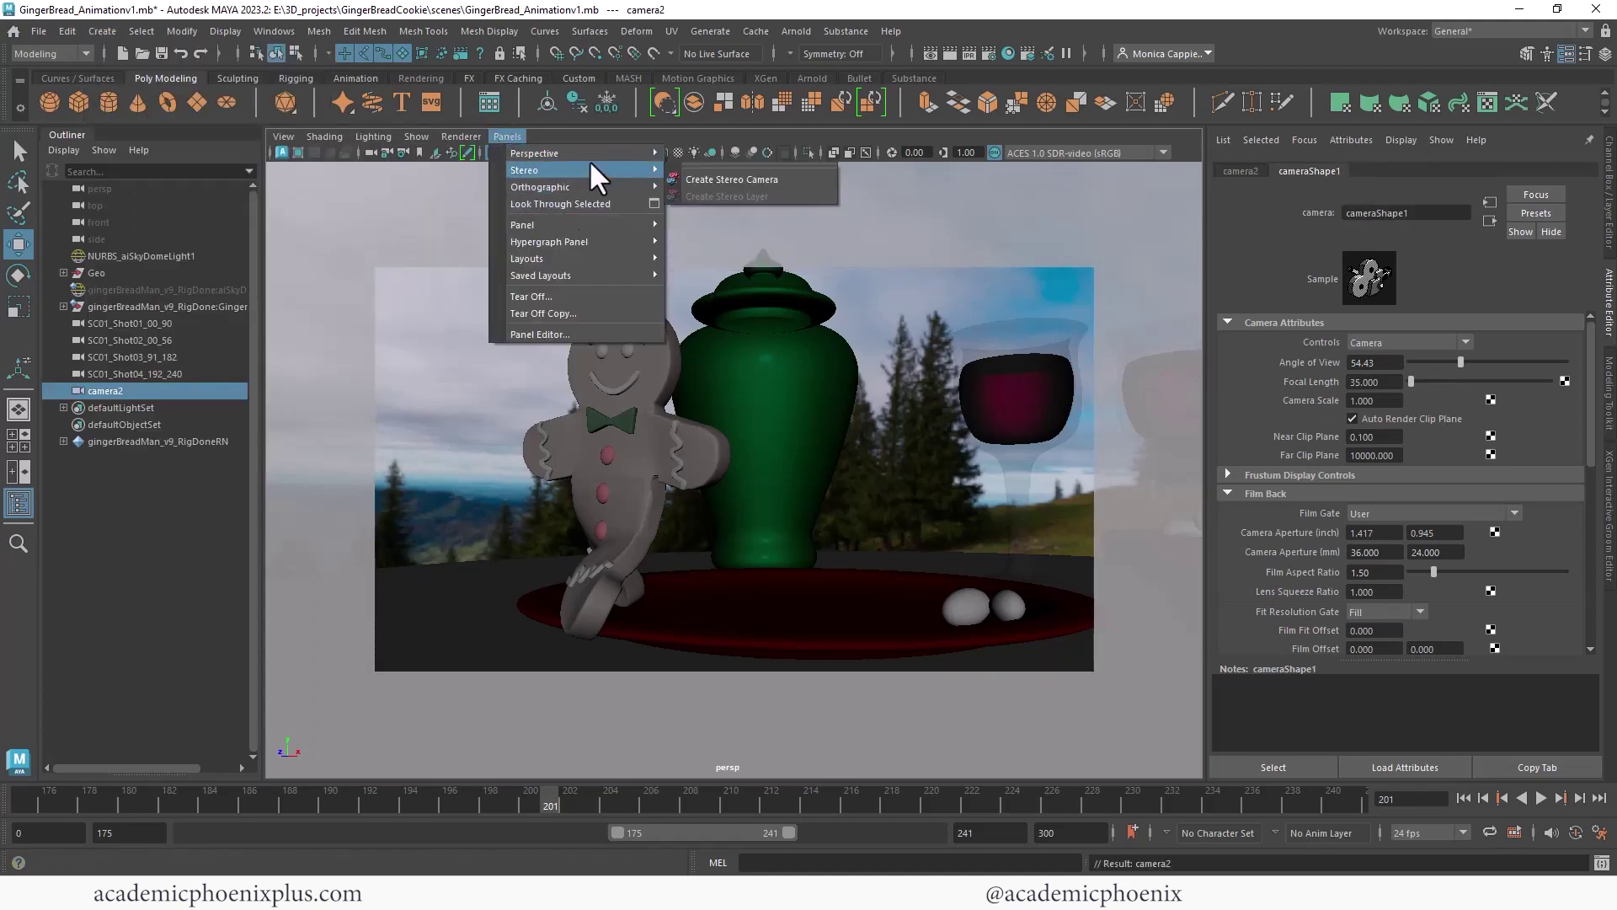
click(740, 221)
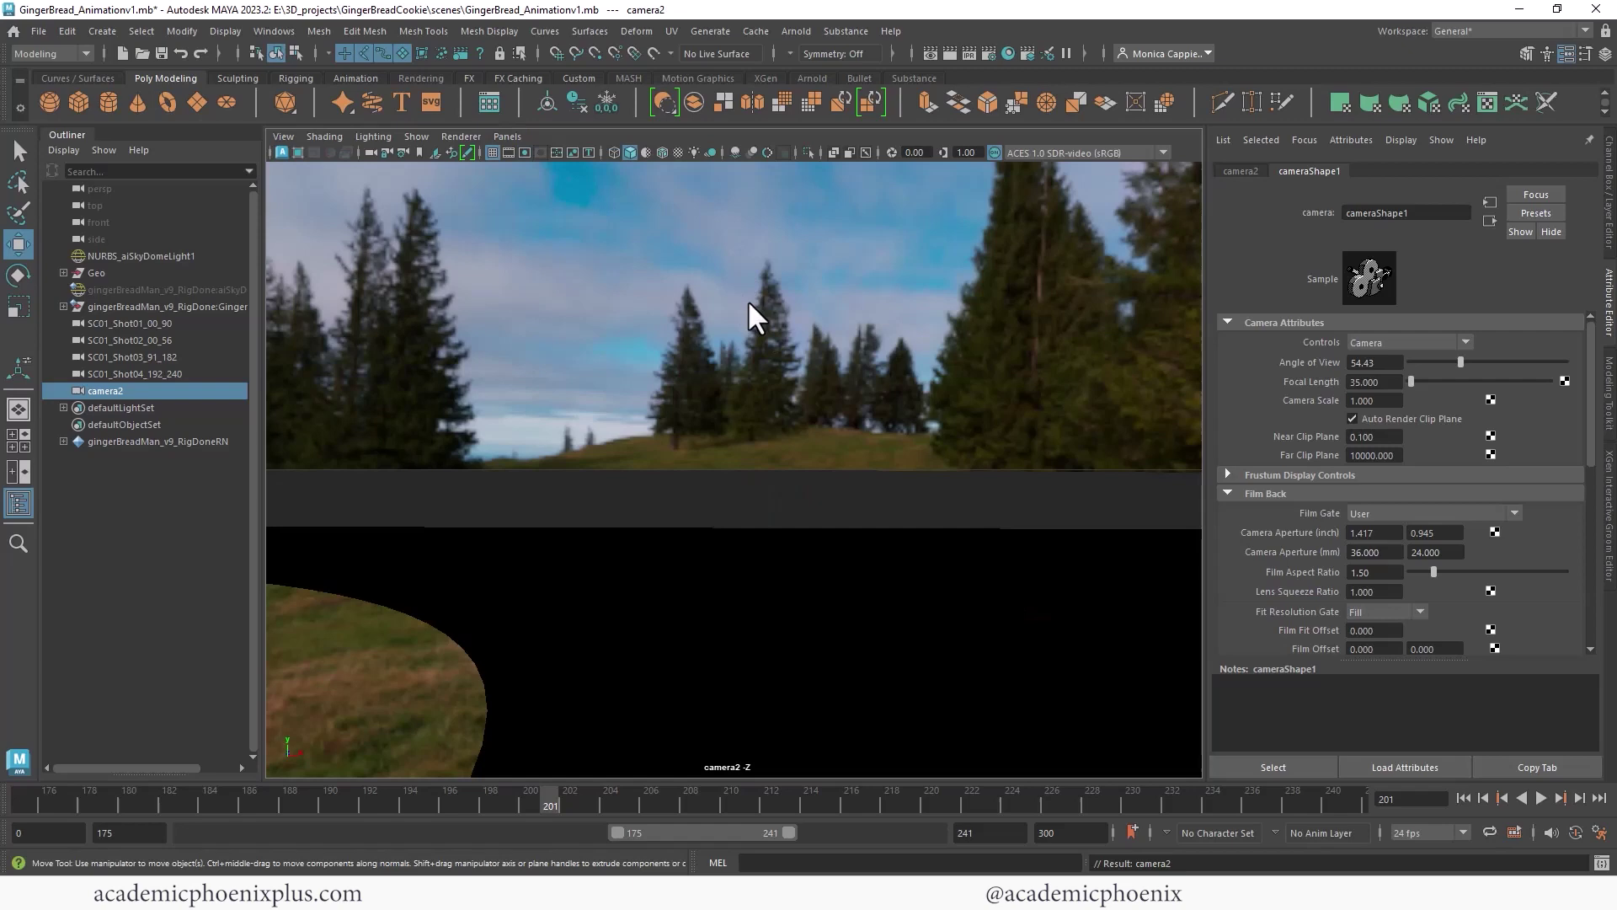
click(524, 151)
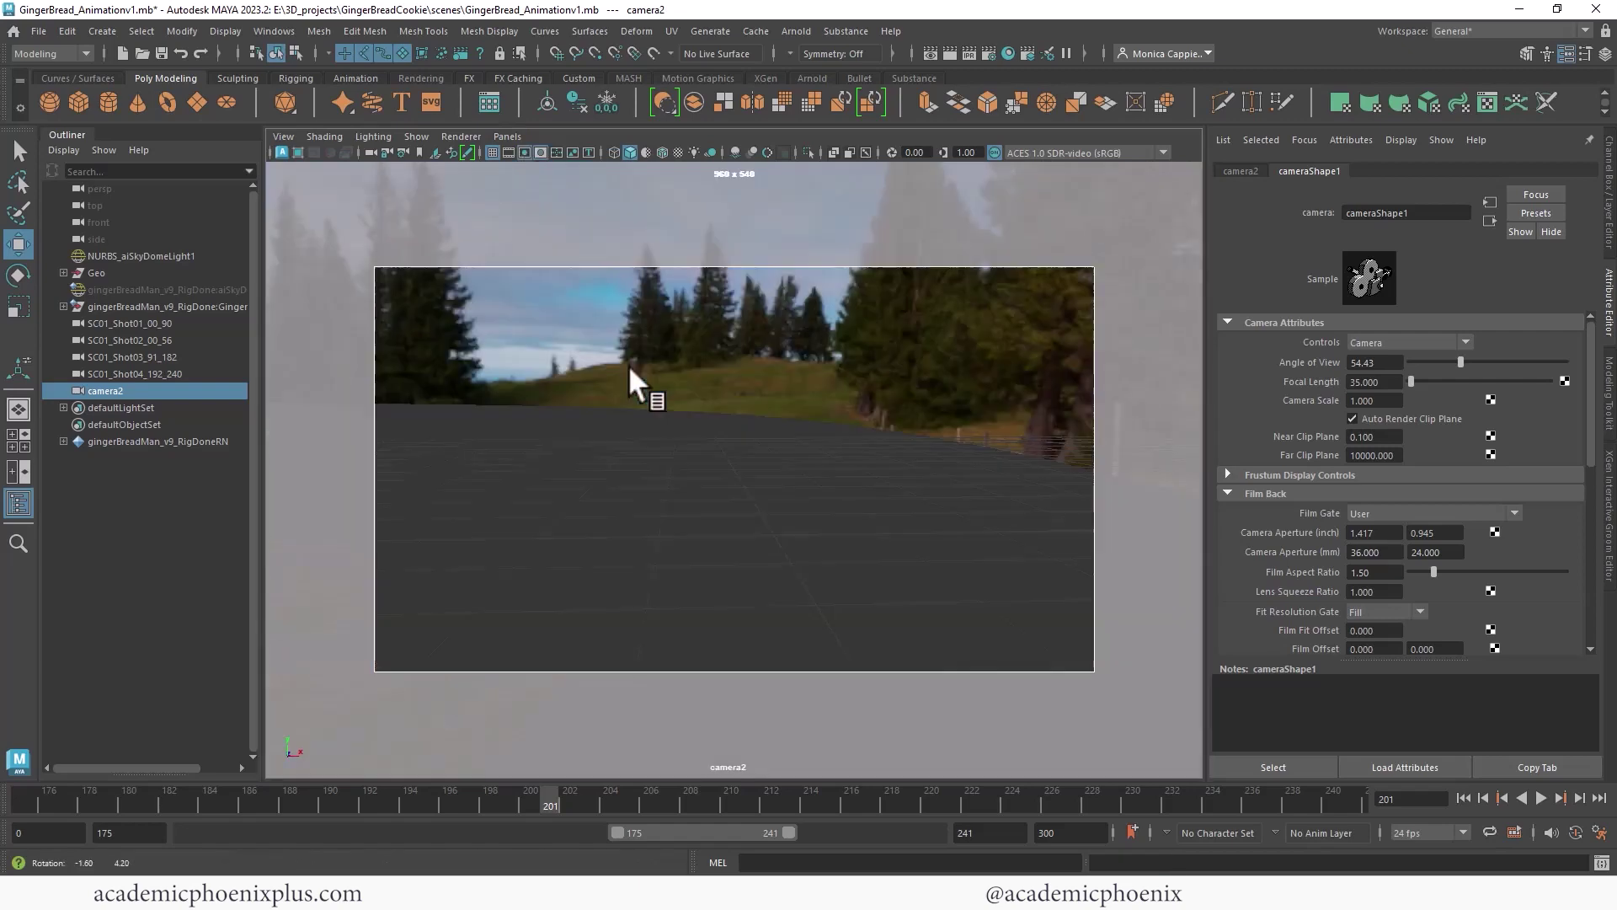
Position the new camera to frame the gingerbread man from the front, with the green jar and trees behind him.
alt+drag(629, 365, 606, 418)
click(602, 411)
key(a)
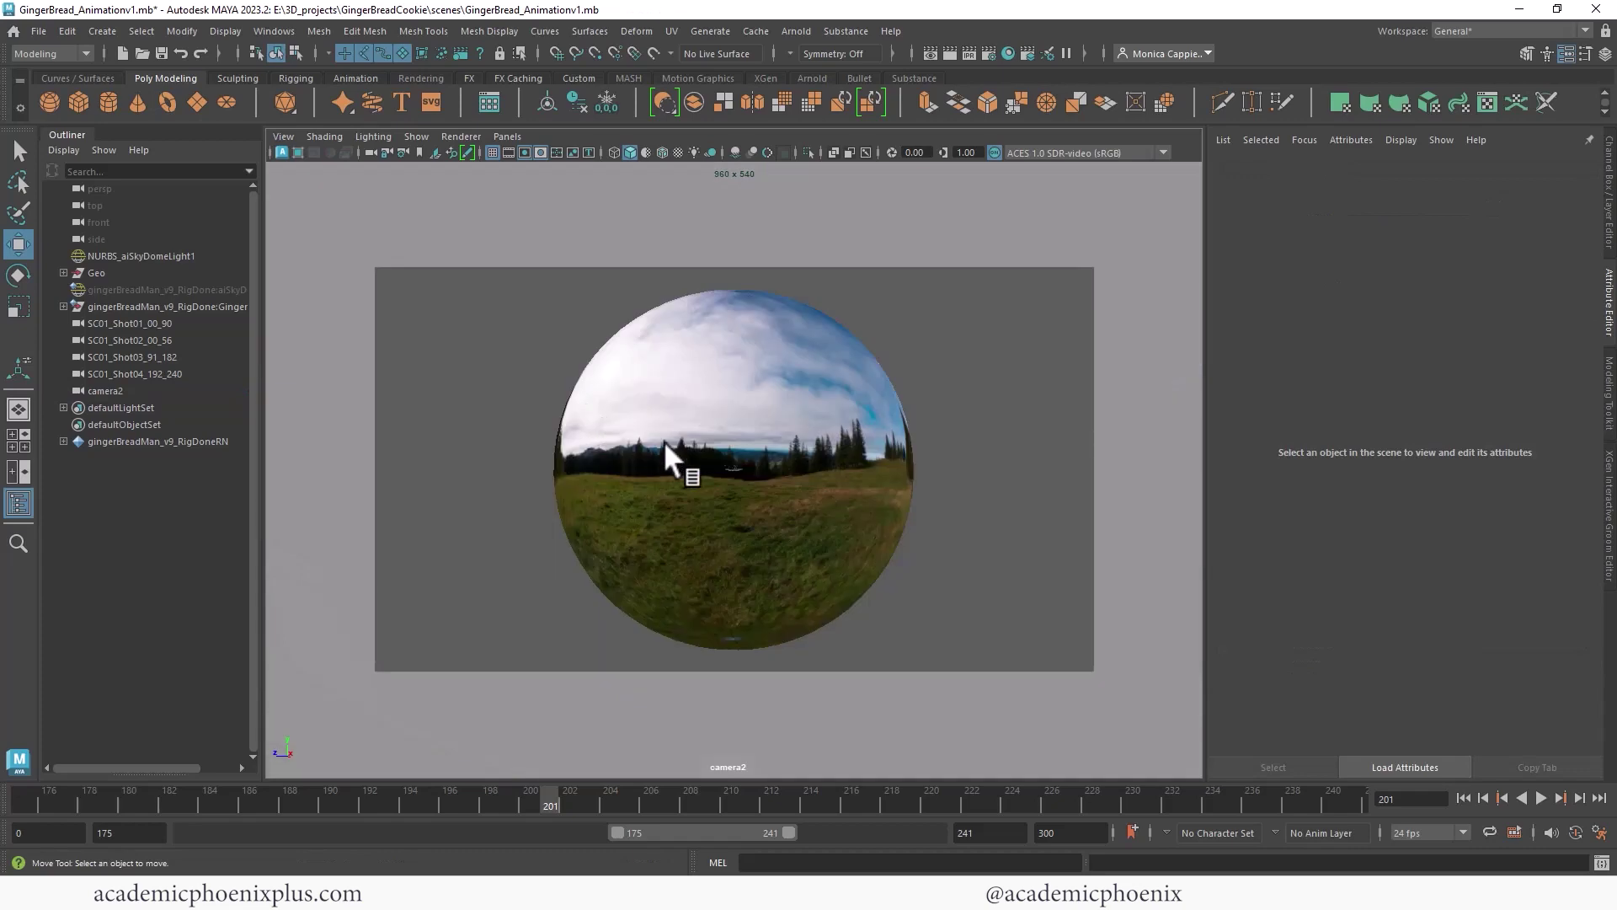
click(170, 257)
click(160, 273)
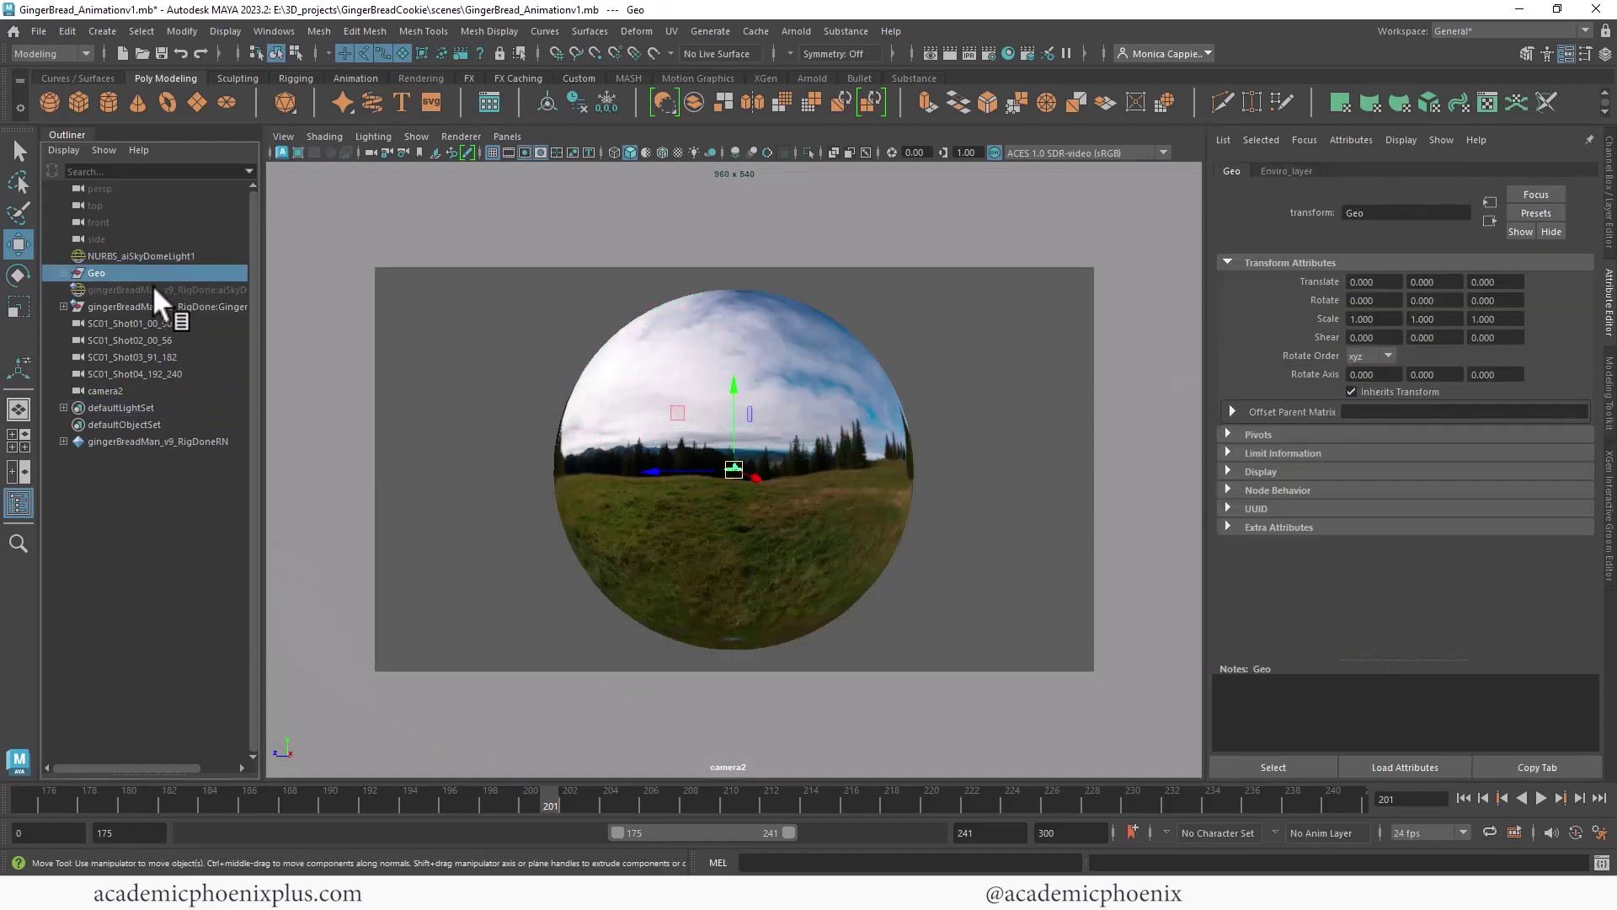
click(168, 306)
scroll(505, 421, up, 10)
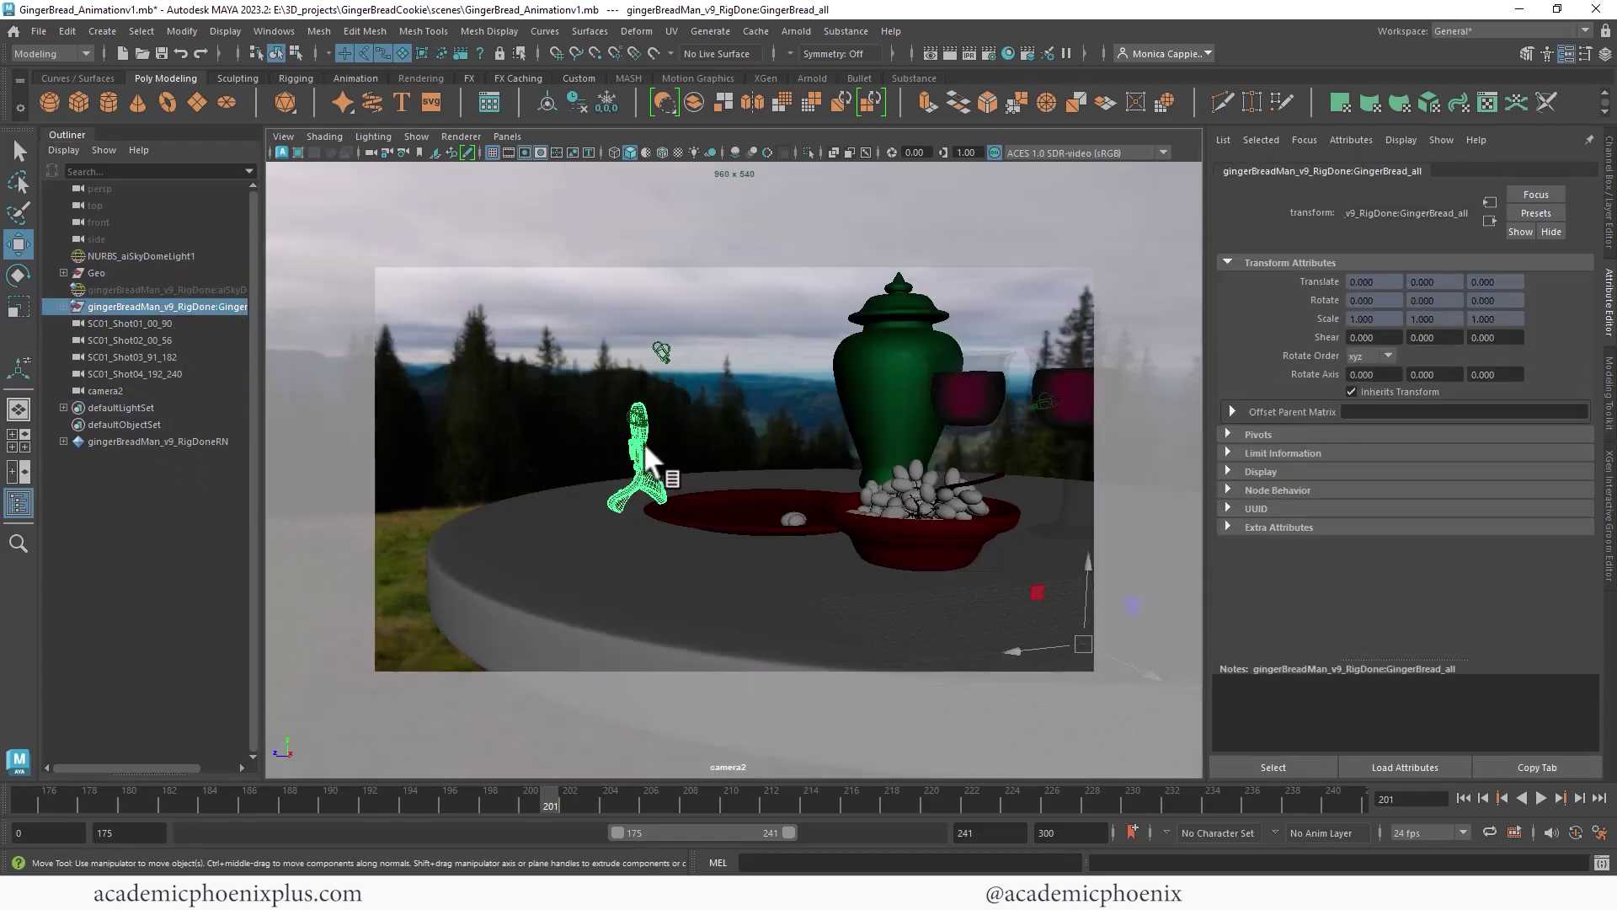
scroll(607, 468, down, 2)
alt+drag(568, 462, 799, 488)
scroll(798, 488, up, 3)
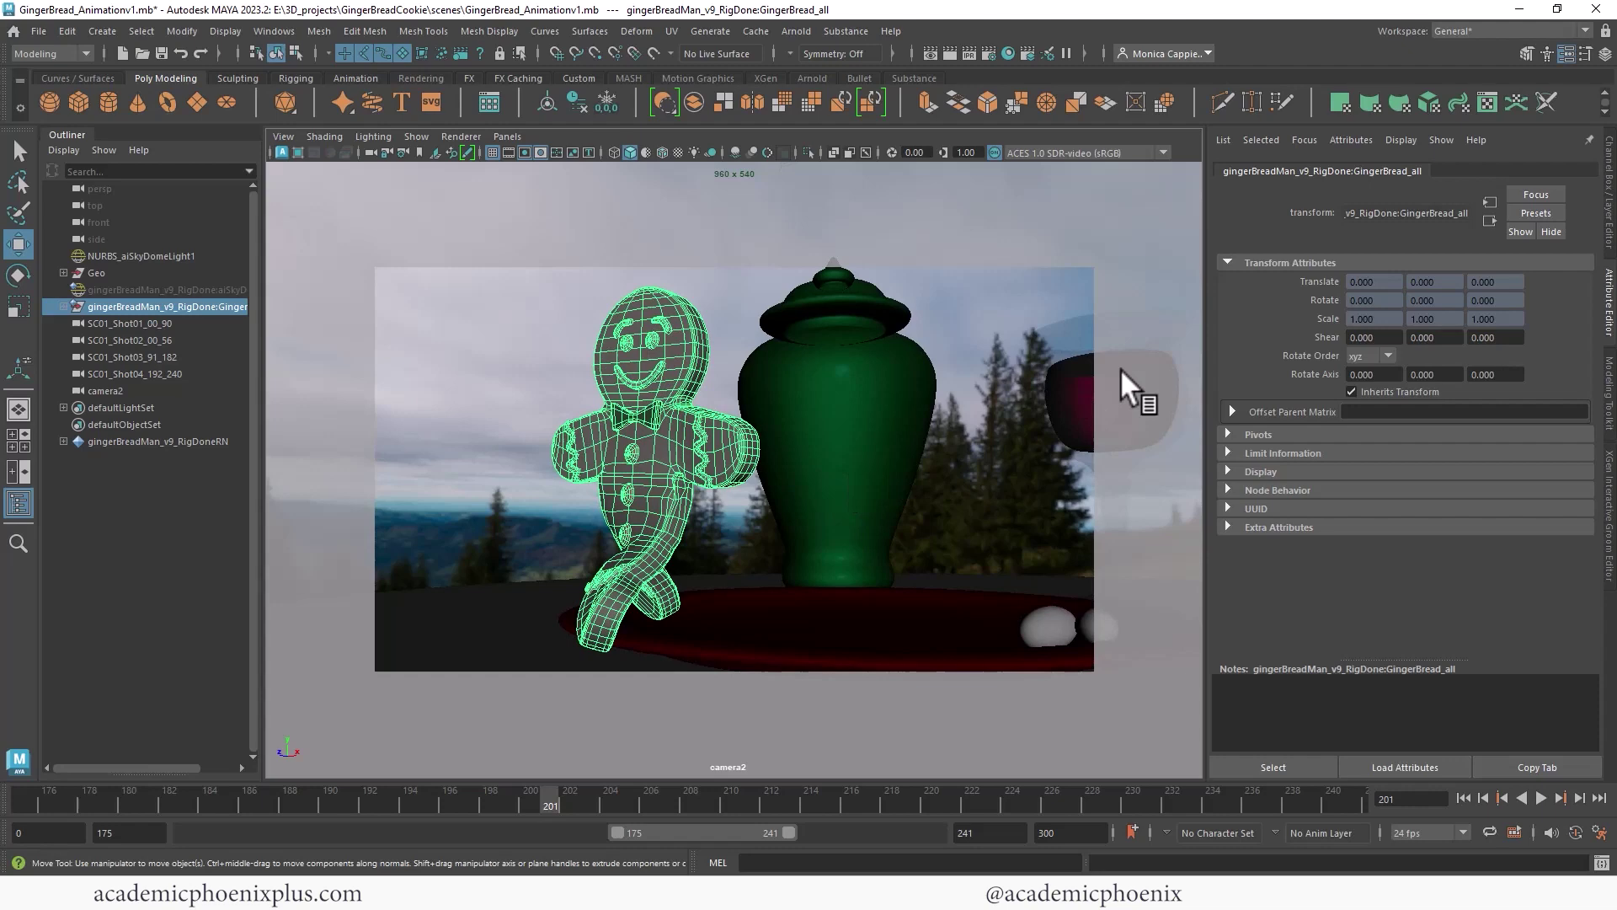
Set the new camera's focal length to 30 and slightly adjust its distance to the gingerbread man.
click(1610, 198)
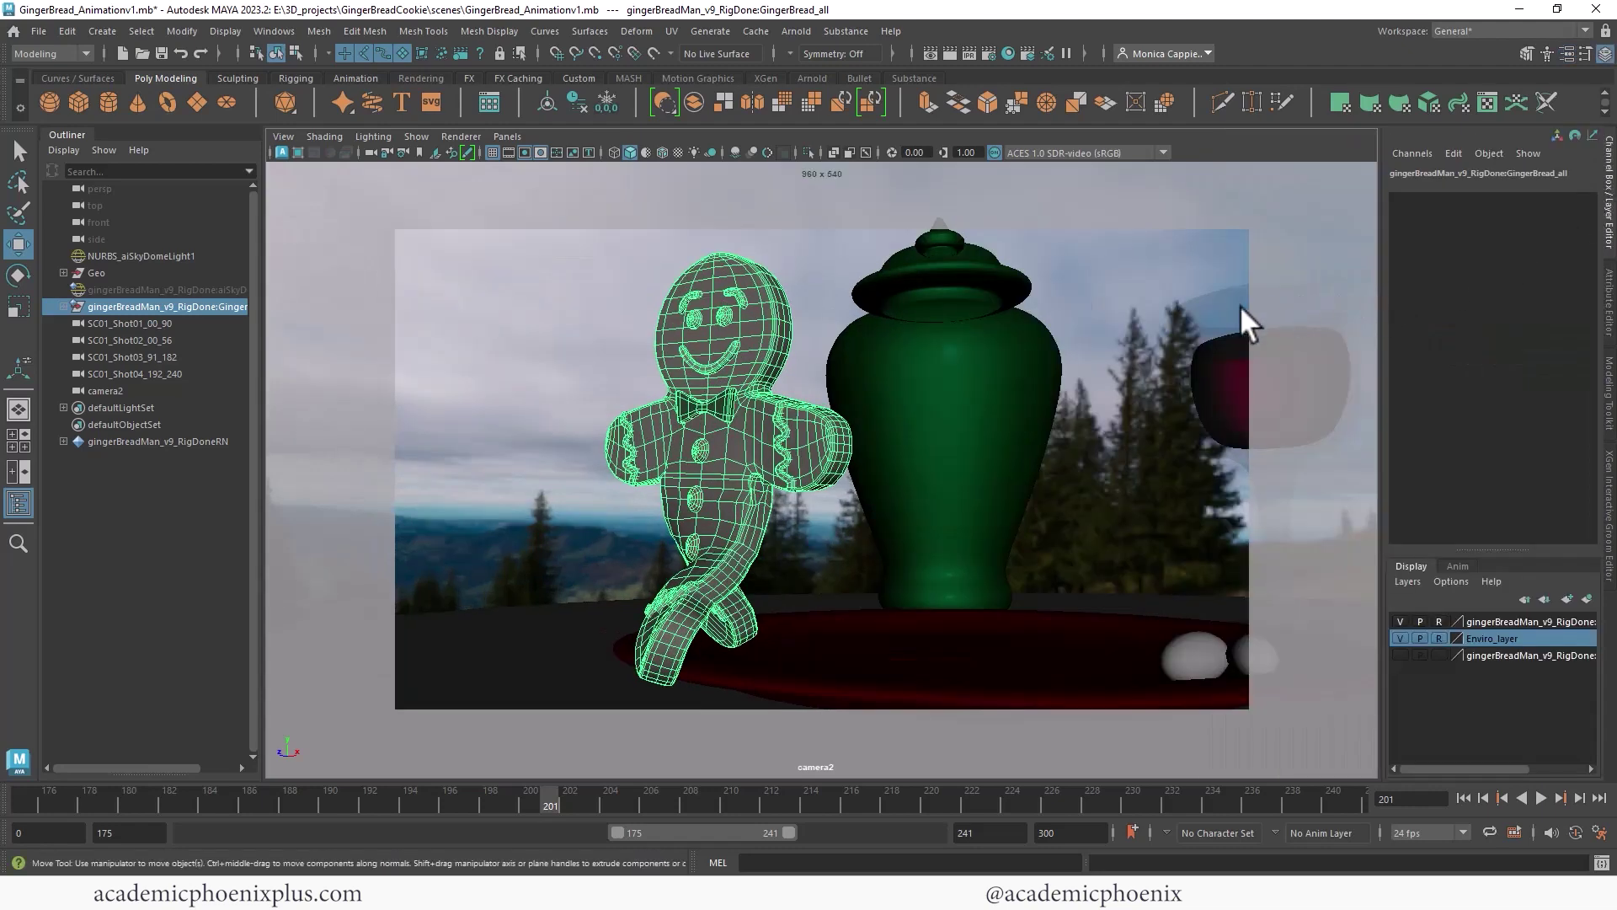
key(ctrl+a)
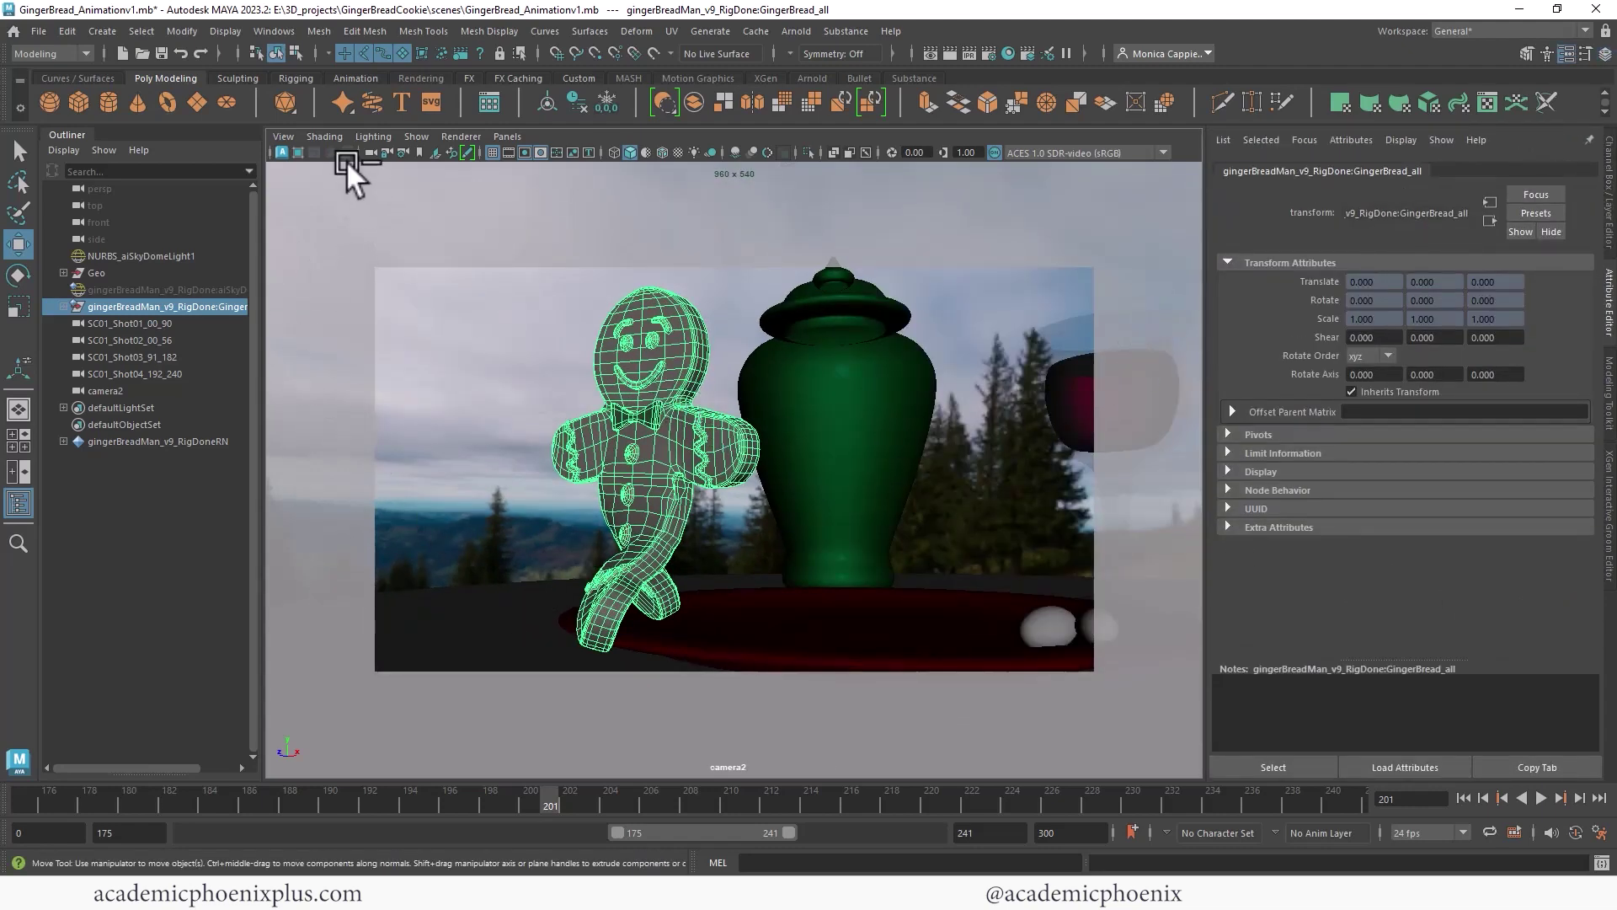
click(370, 152)
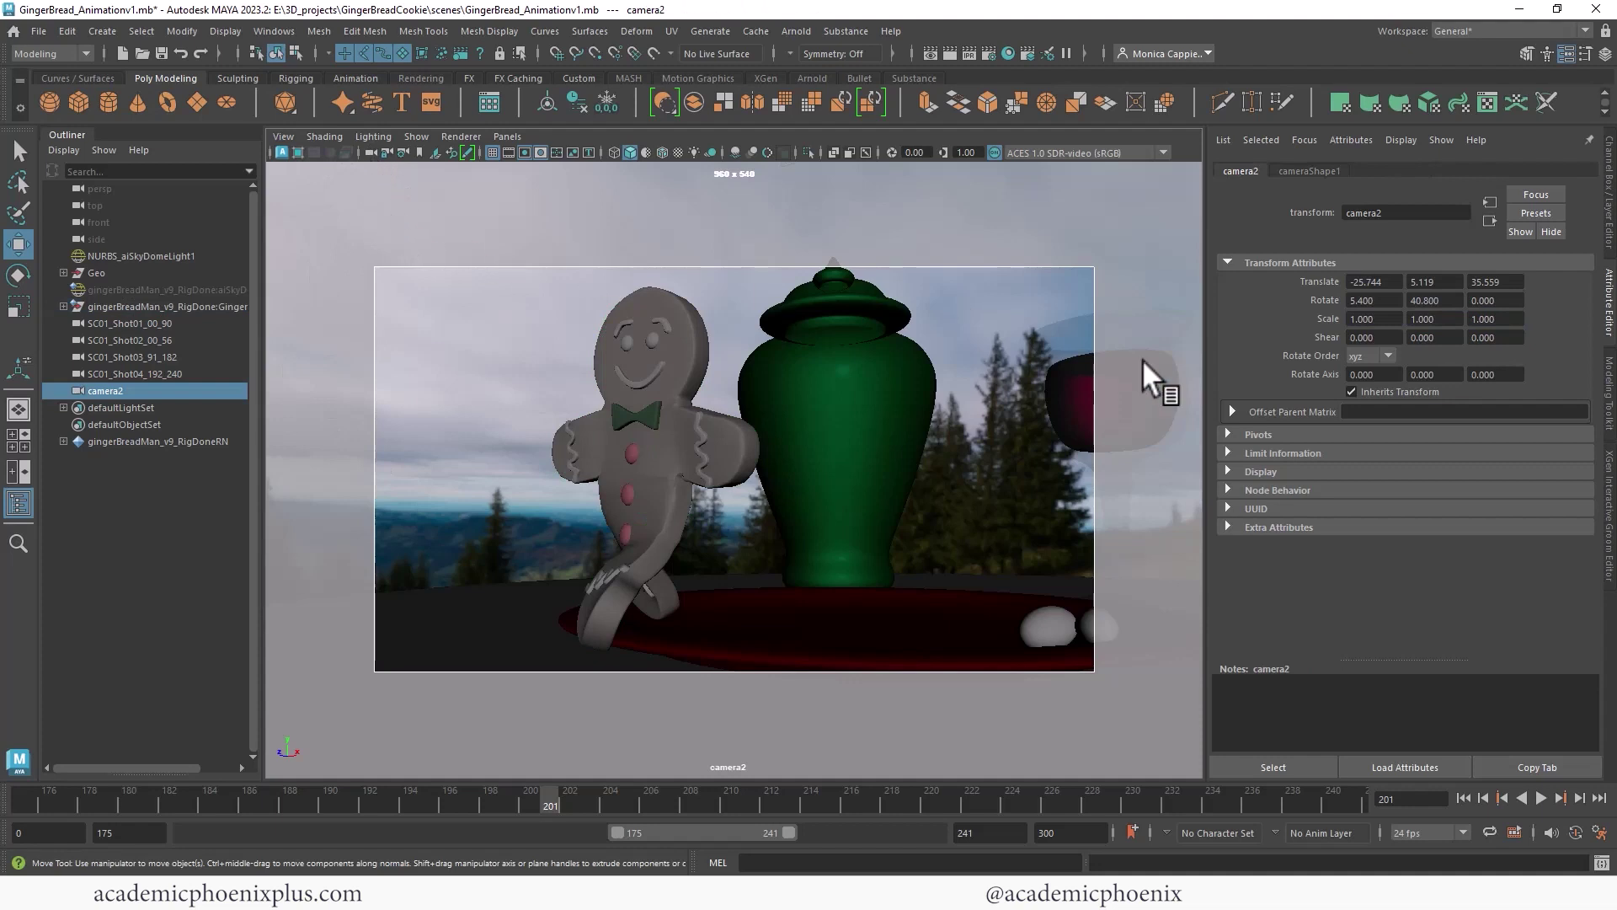
click(1314, 171)
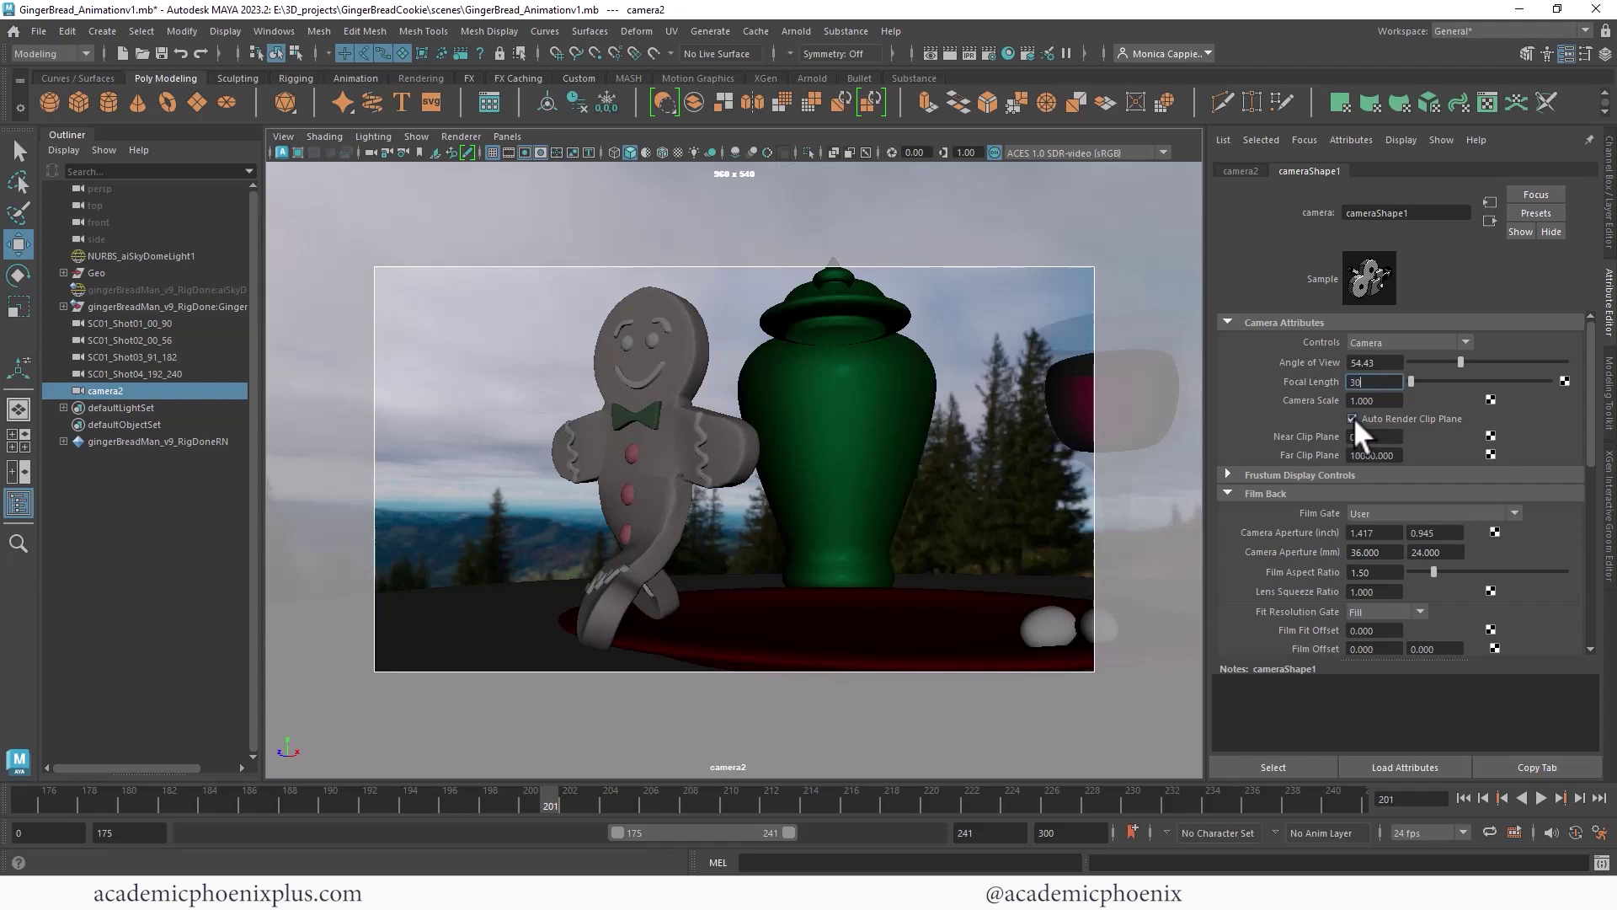
text(30)
key(Return)
alt+right_drag(903, 436, 977, 433)
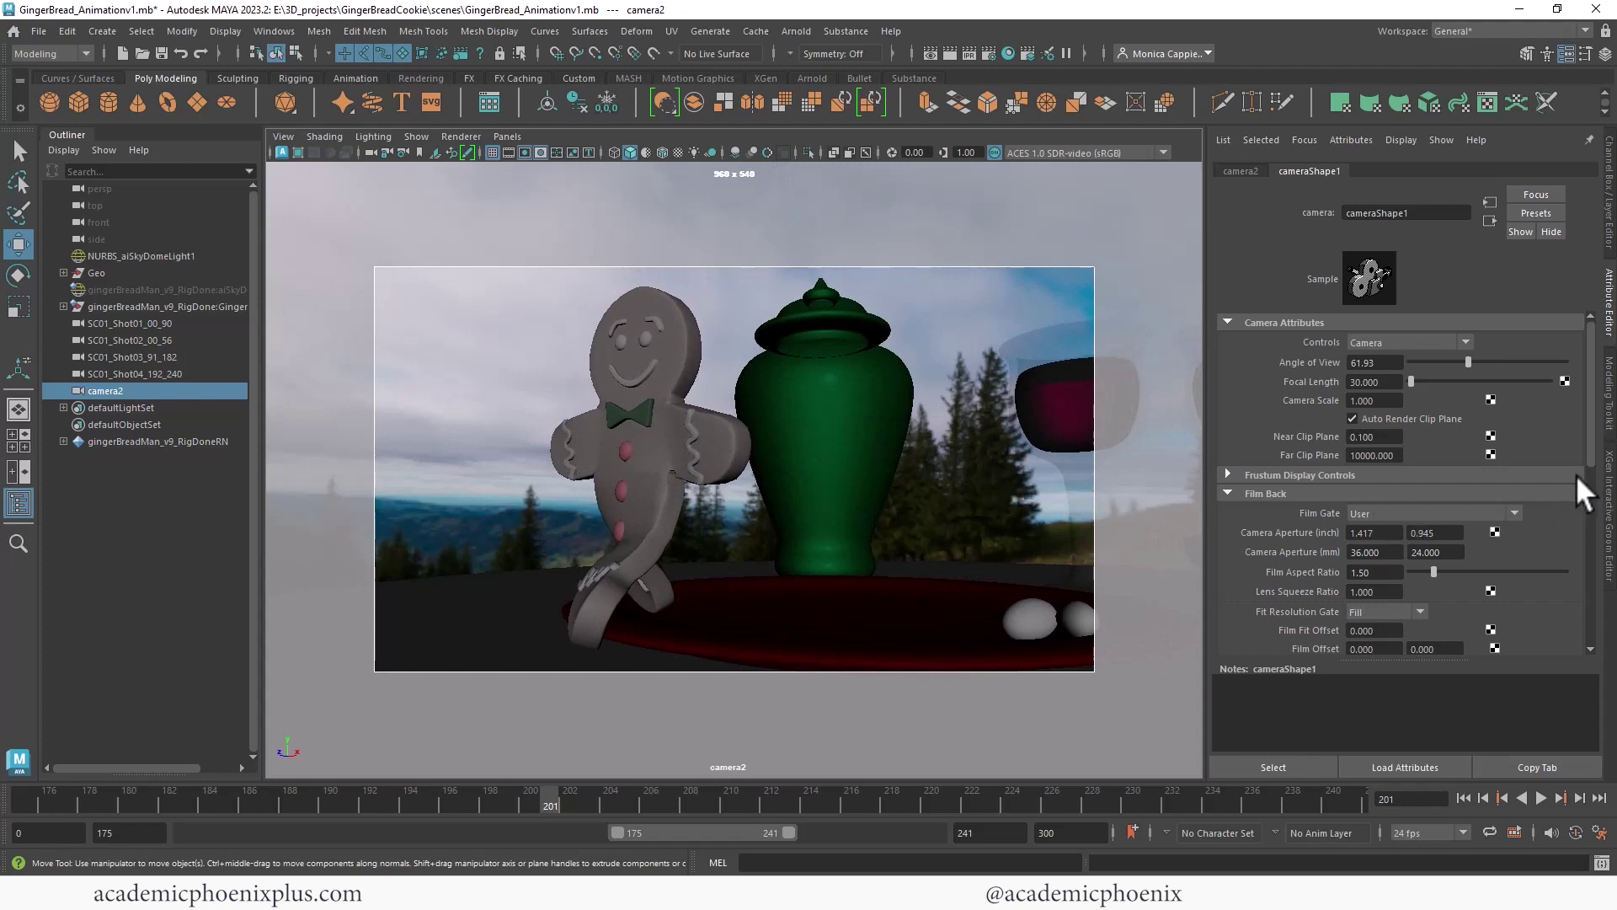
Enable depth of field in the new camera's Arnold attributes and set the aperture size to 1.
drag(1585, 452, 1555, 628)
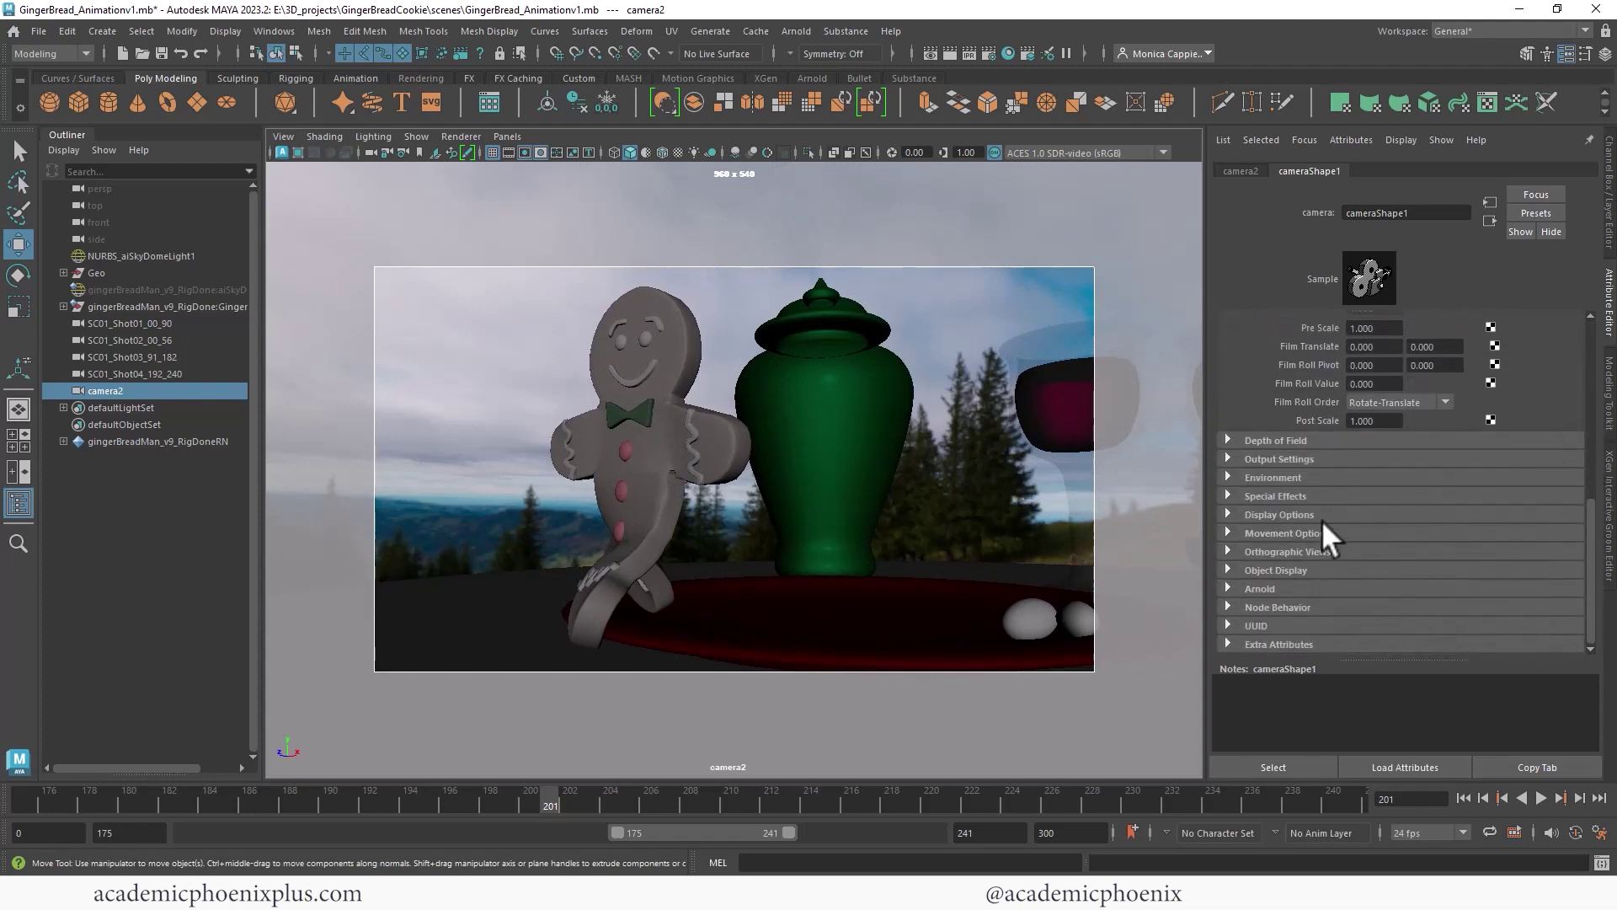
click(1275, 441)
click(1326, 441)
click(1405, 589)
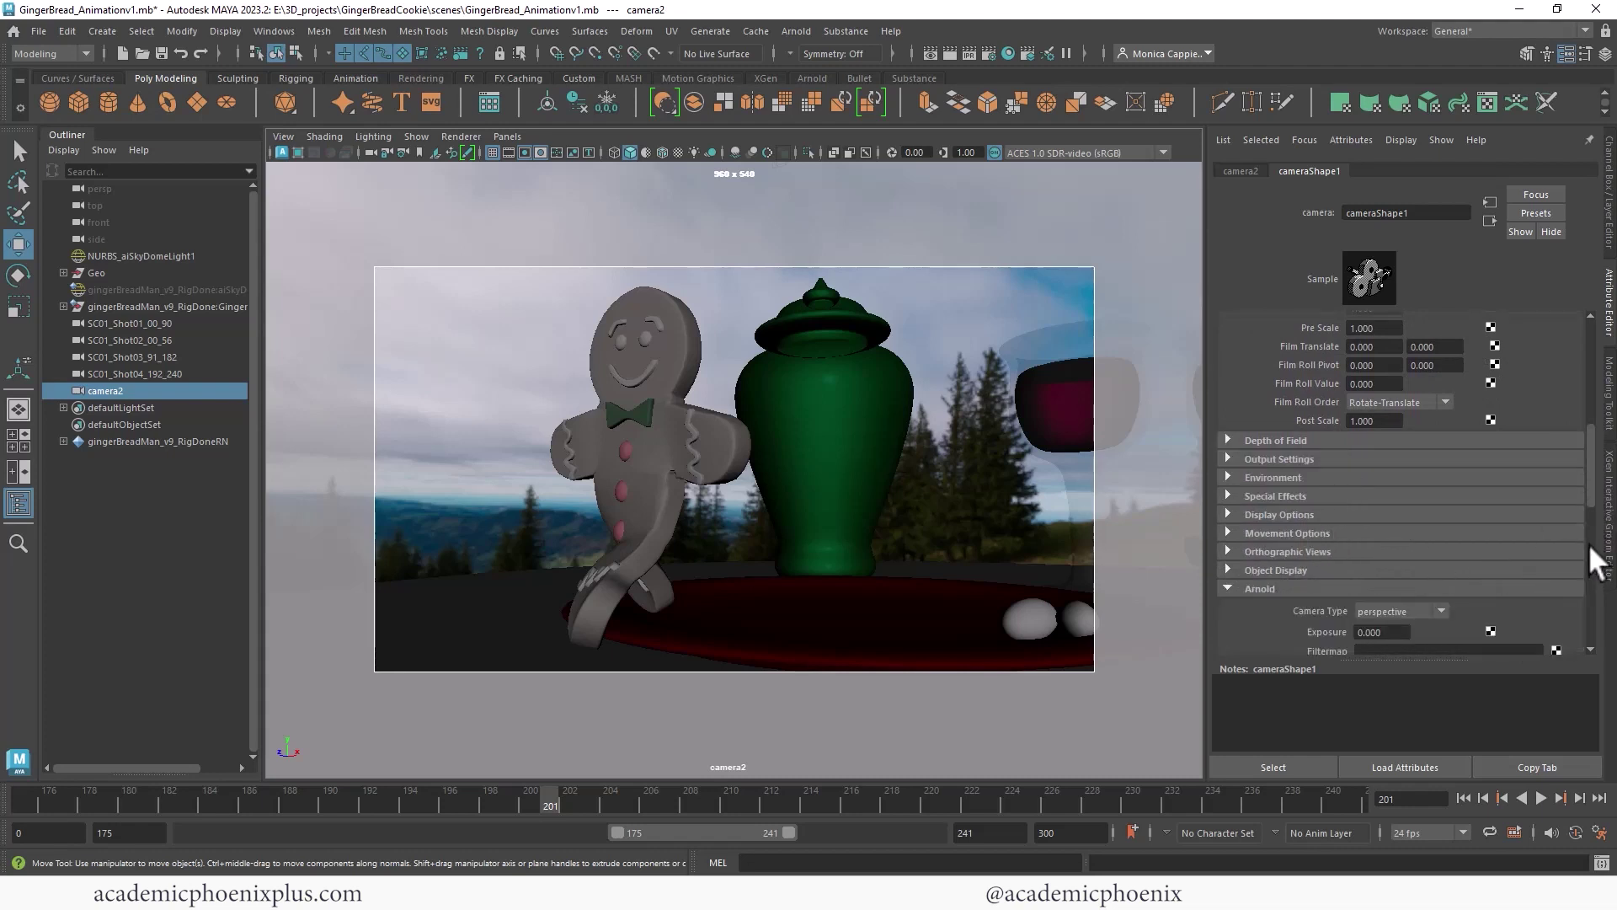
scroll(1586, 542, down, 5)
scroll(1587, 553, down, 3)
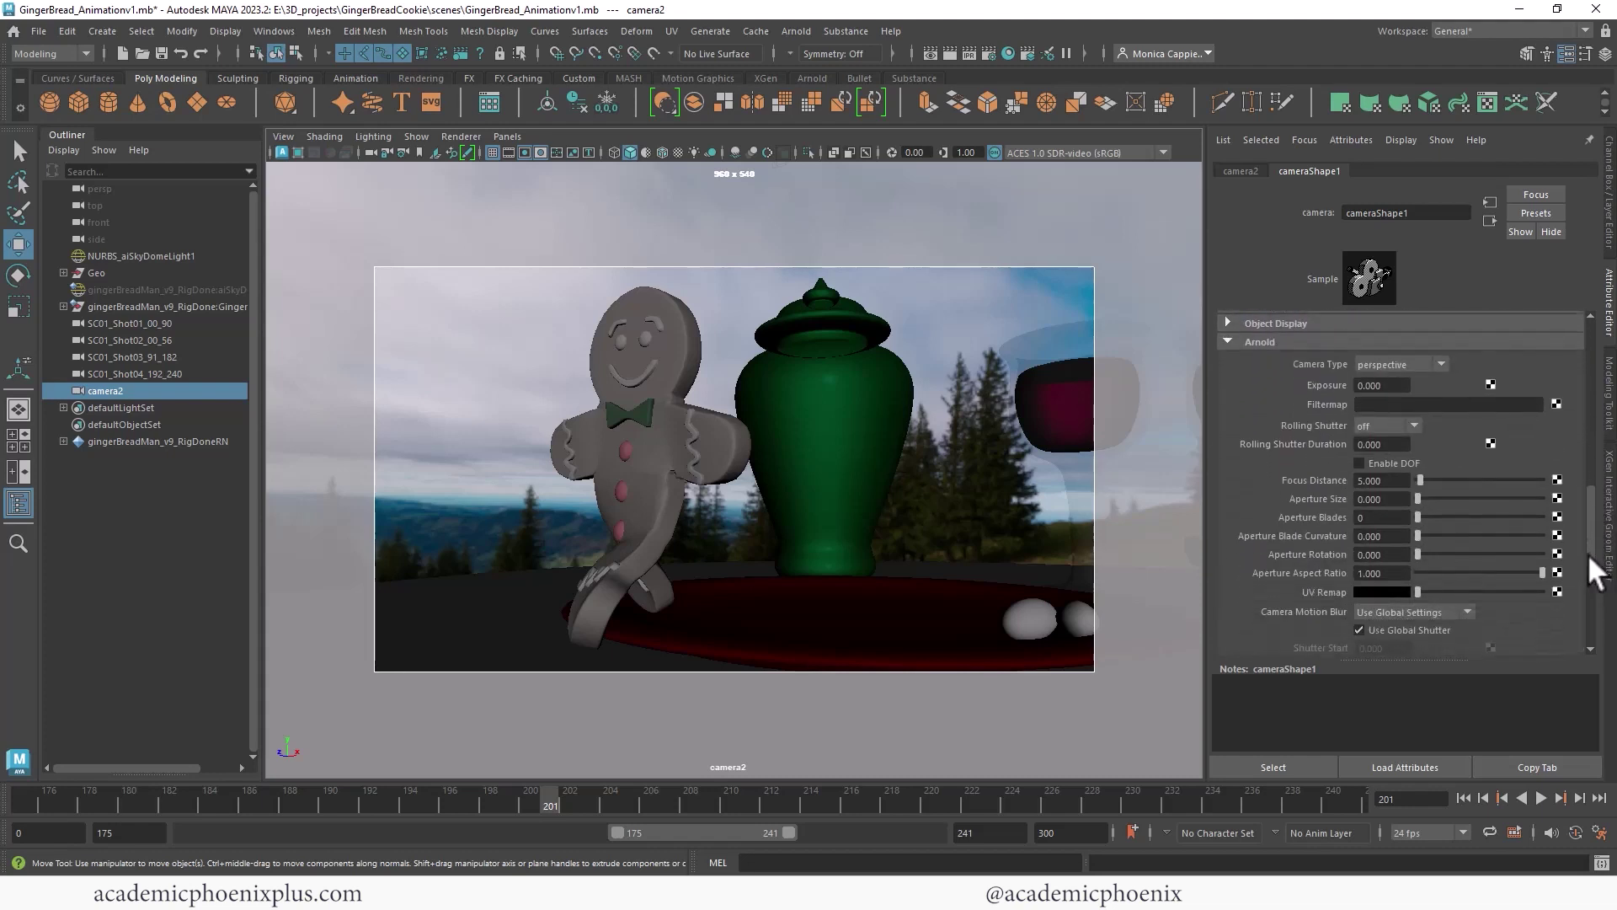
click(1381, 467)
click(1366, 503)
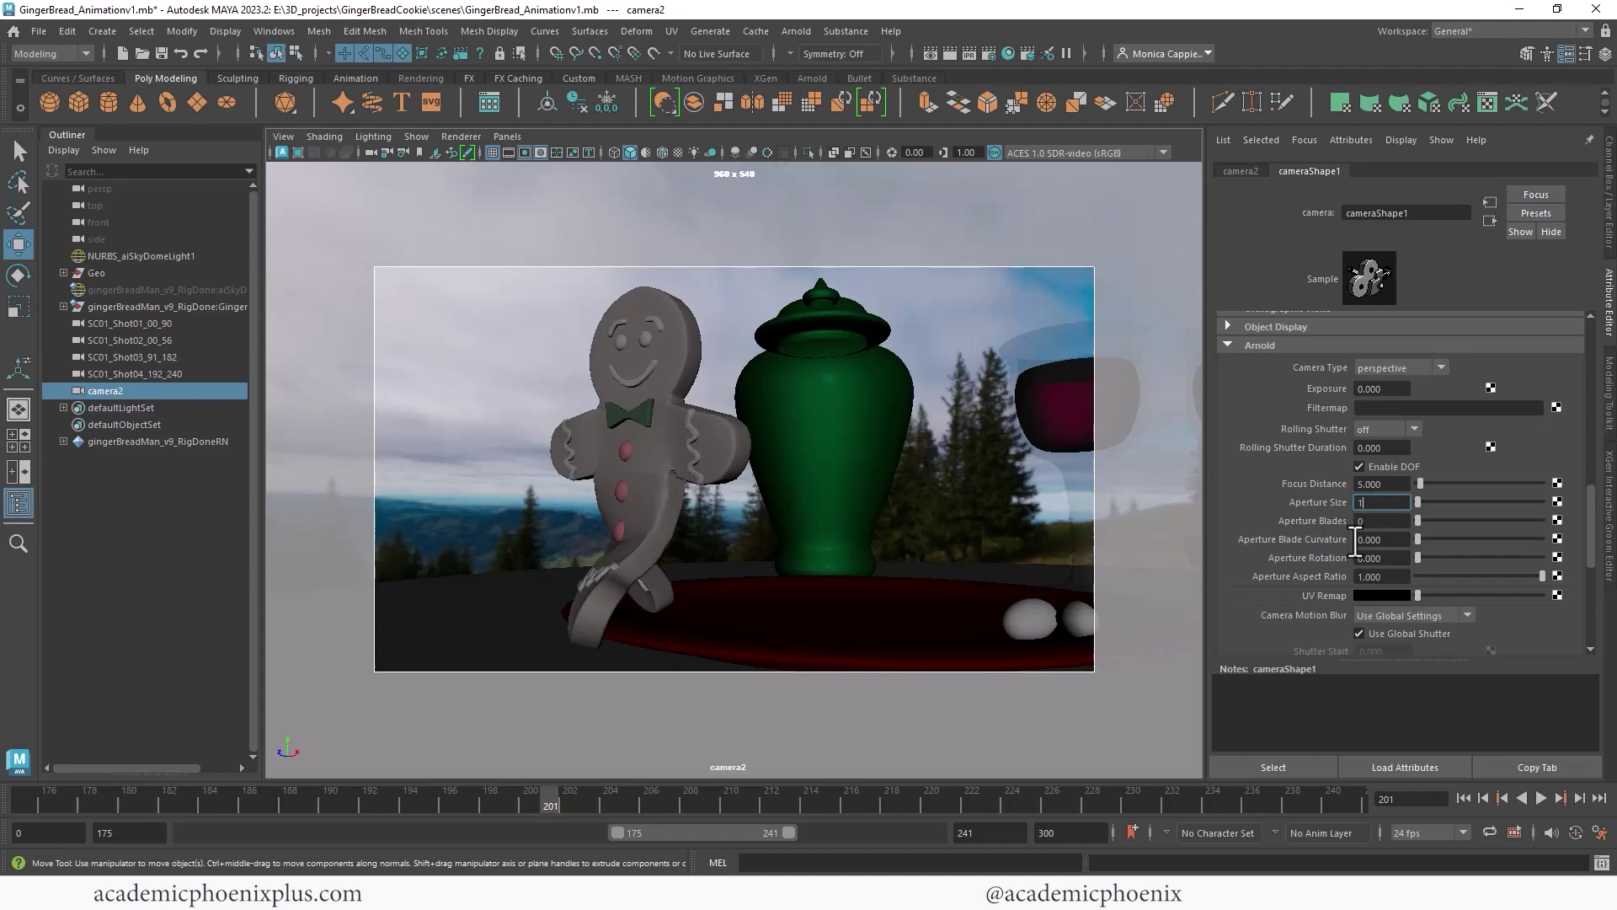
text(1)
key(Return)
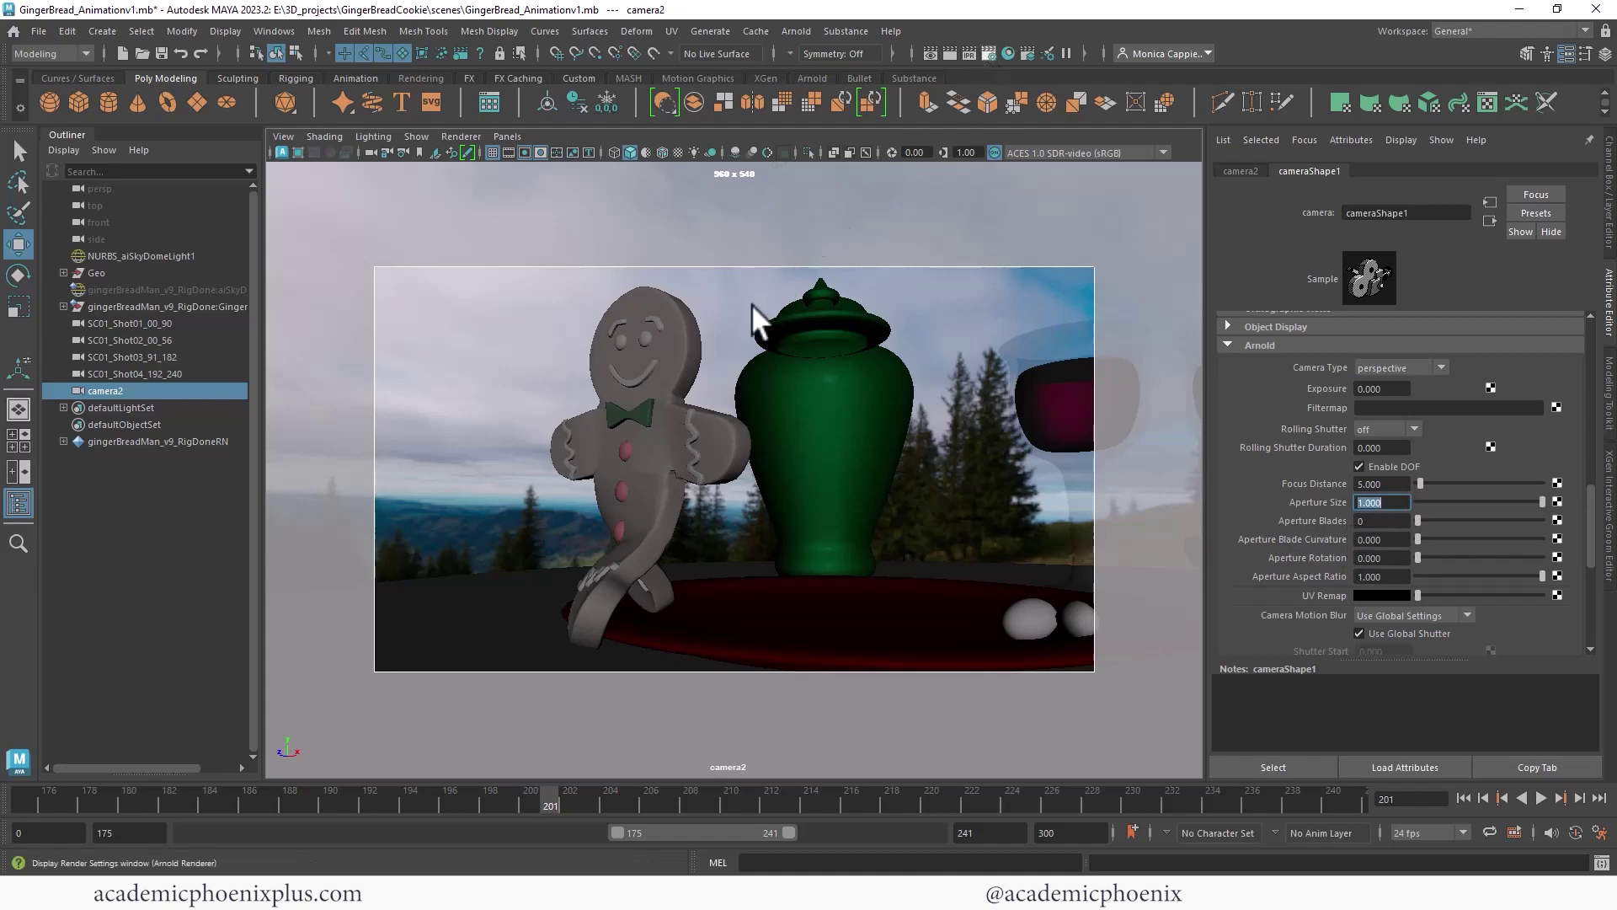
Enable motion blur in the Arnold render settings and close them.
click(990, 54)
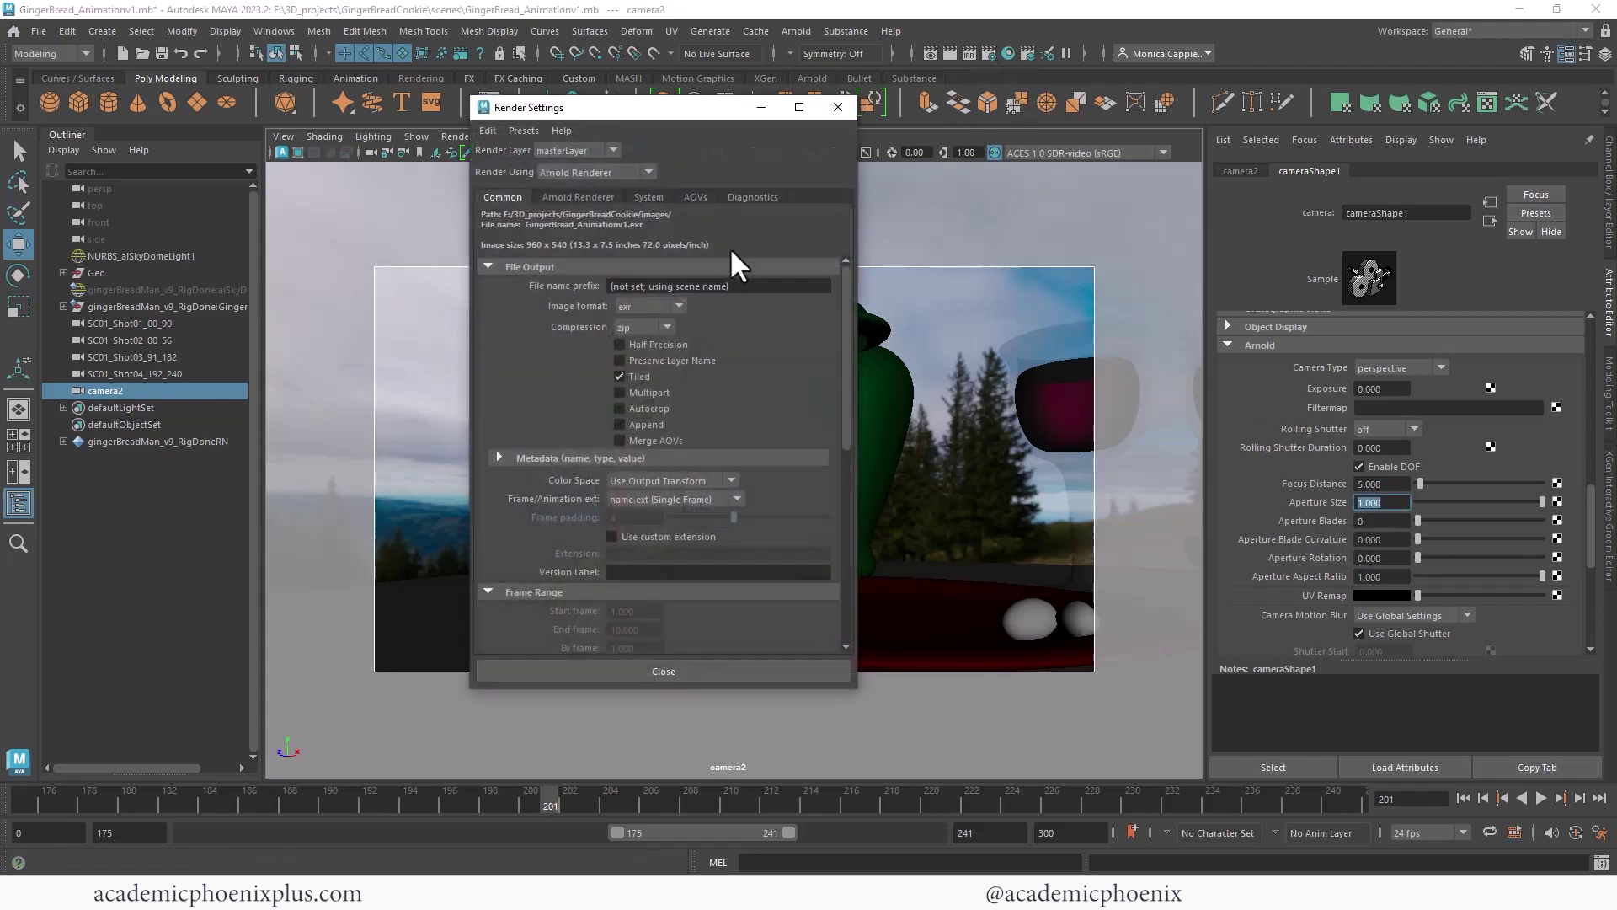
click(578, 197)
click(545, 528)
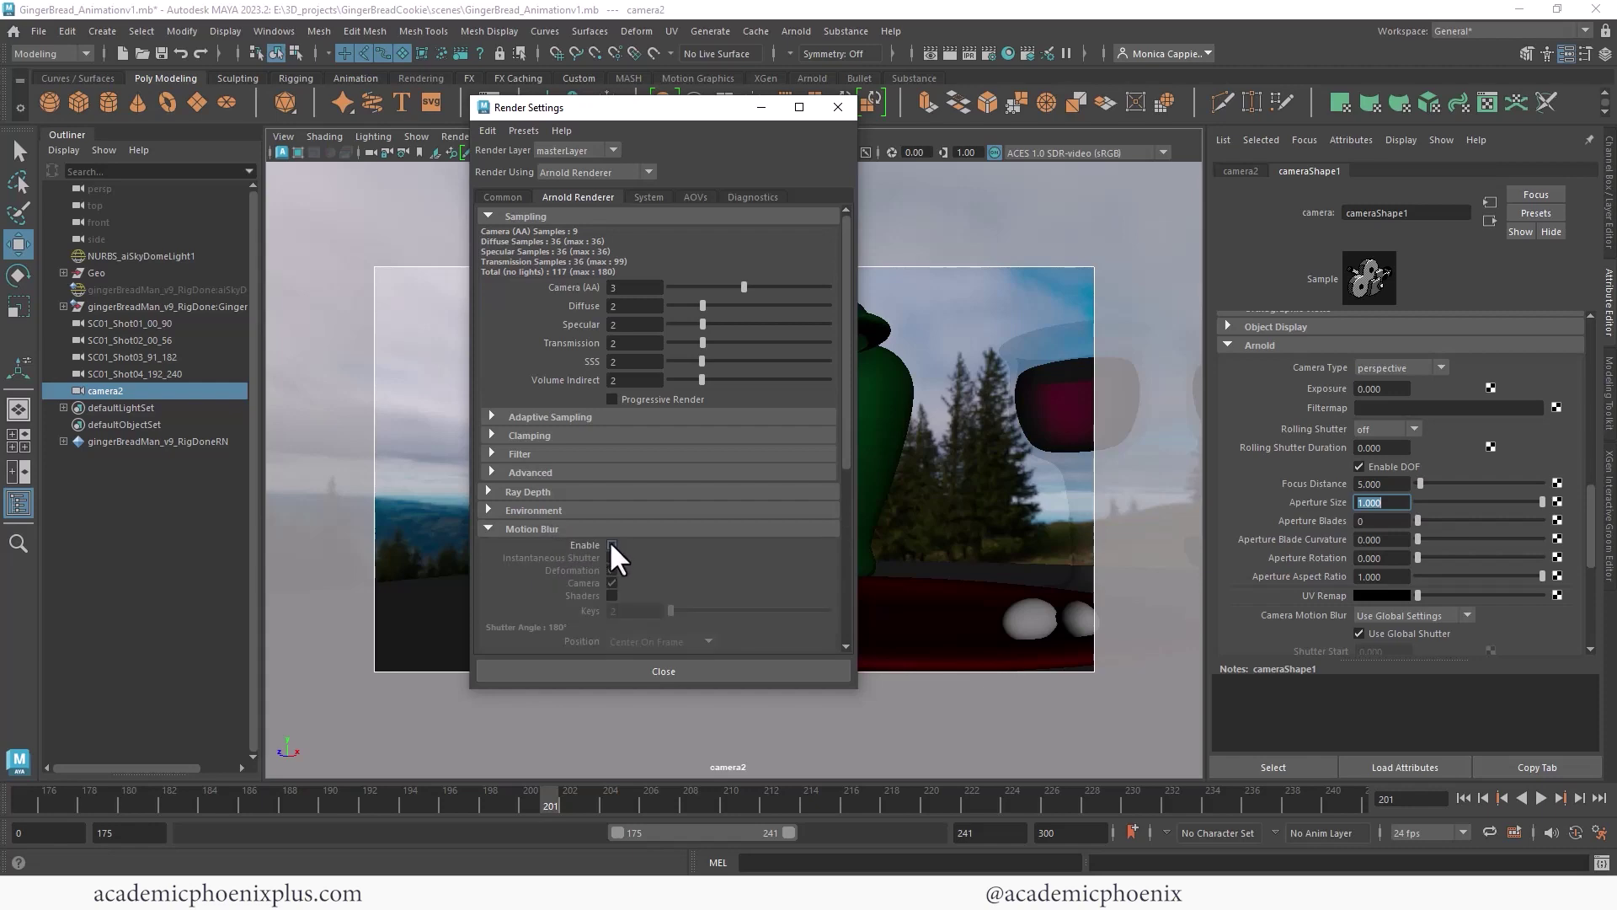
click(611, 545)
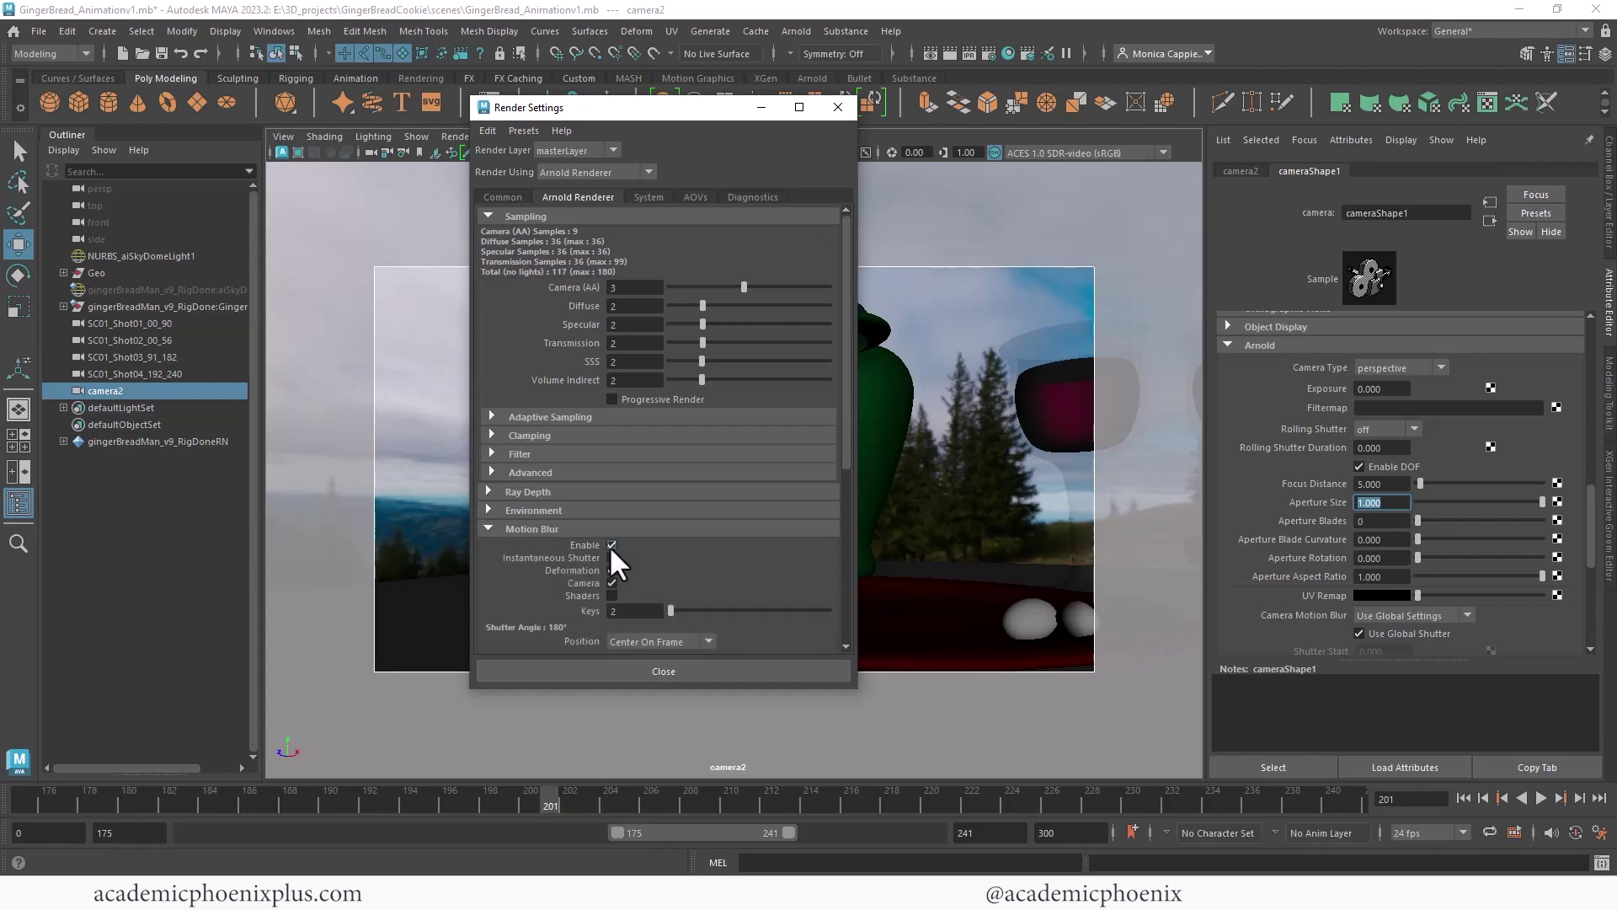
click(842, 111)
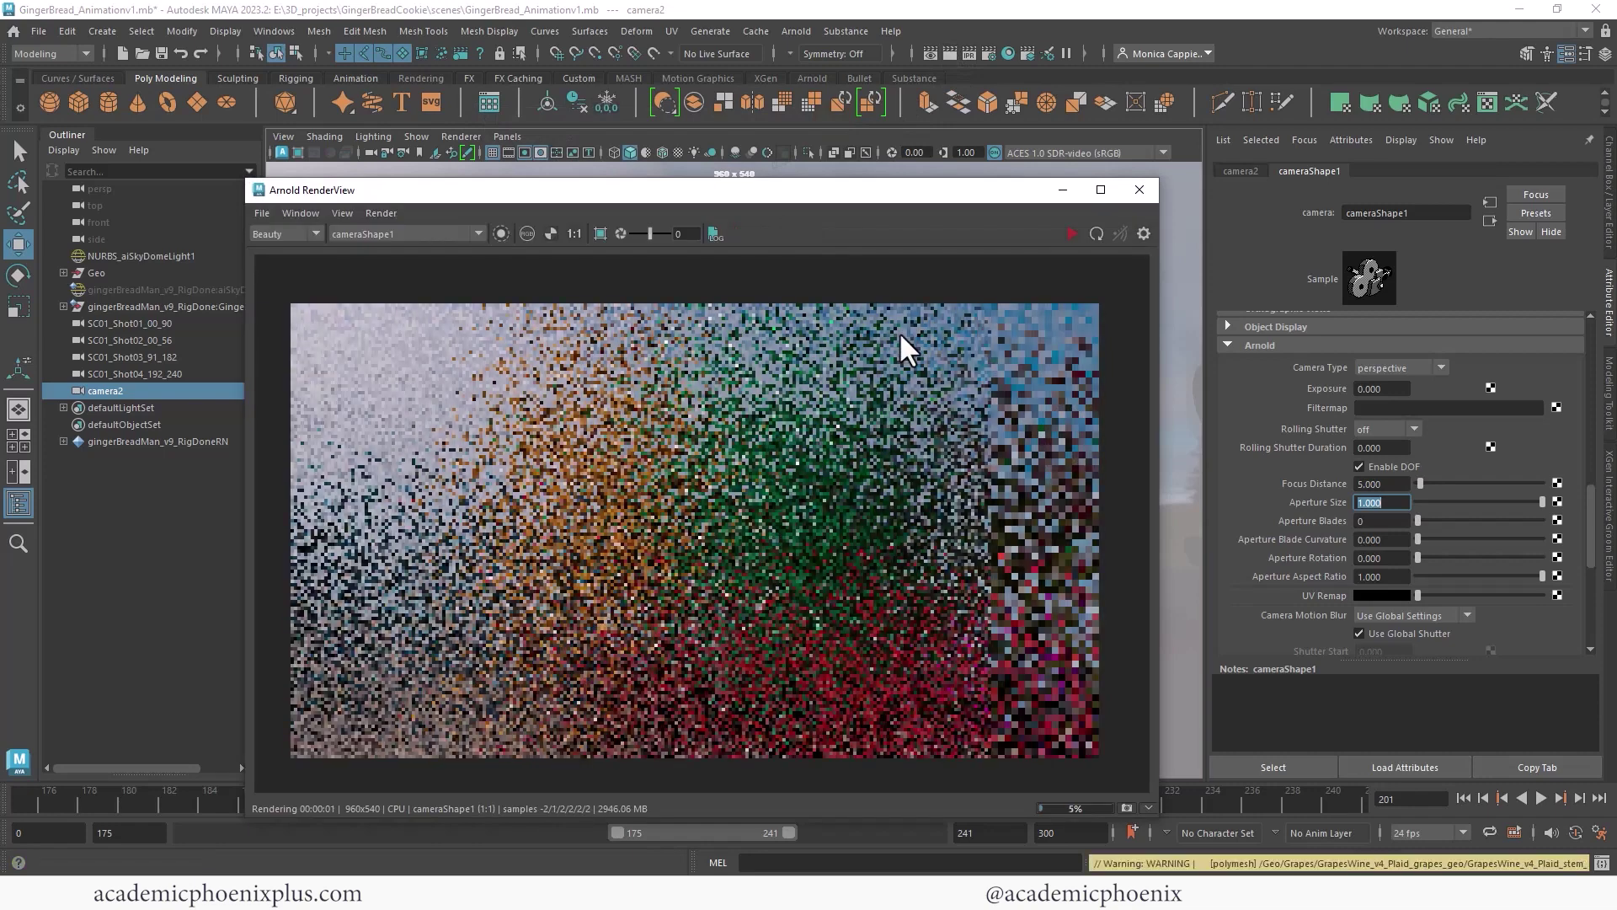
Run a live Arnold render and adjust the camera's focus distance to about 20.5 so the gingerbread man is sharp.
click(1428, 478)
click(1071, 233)
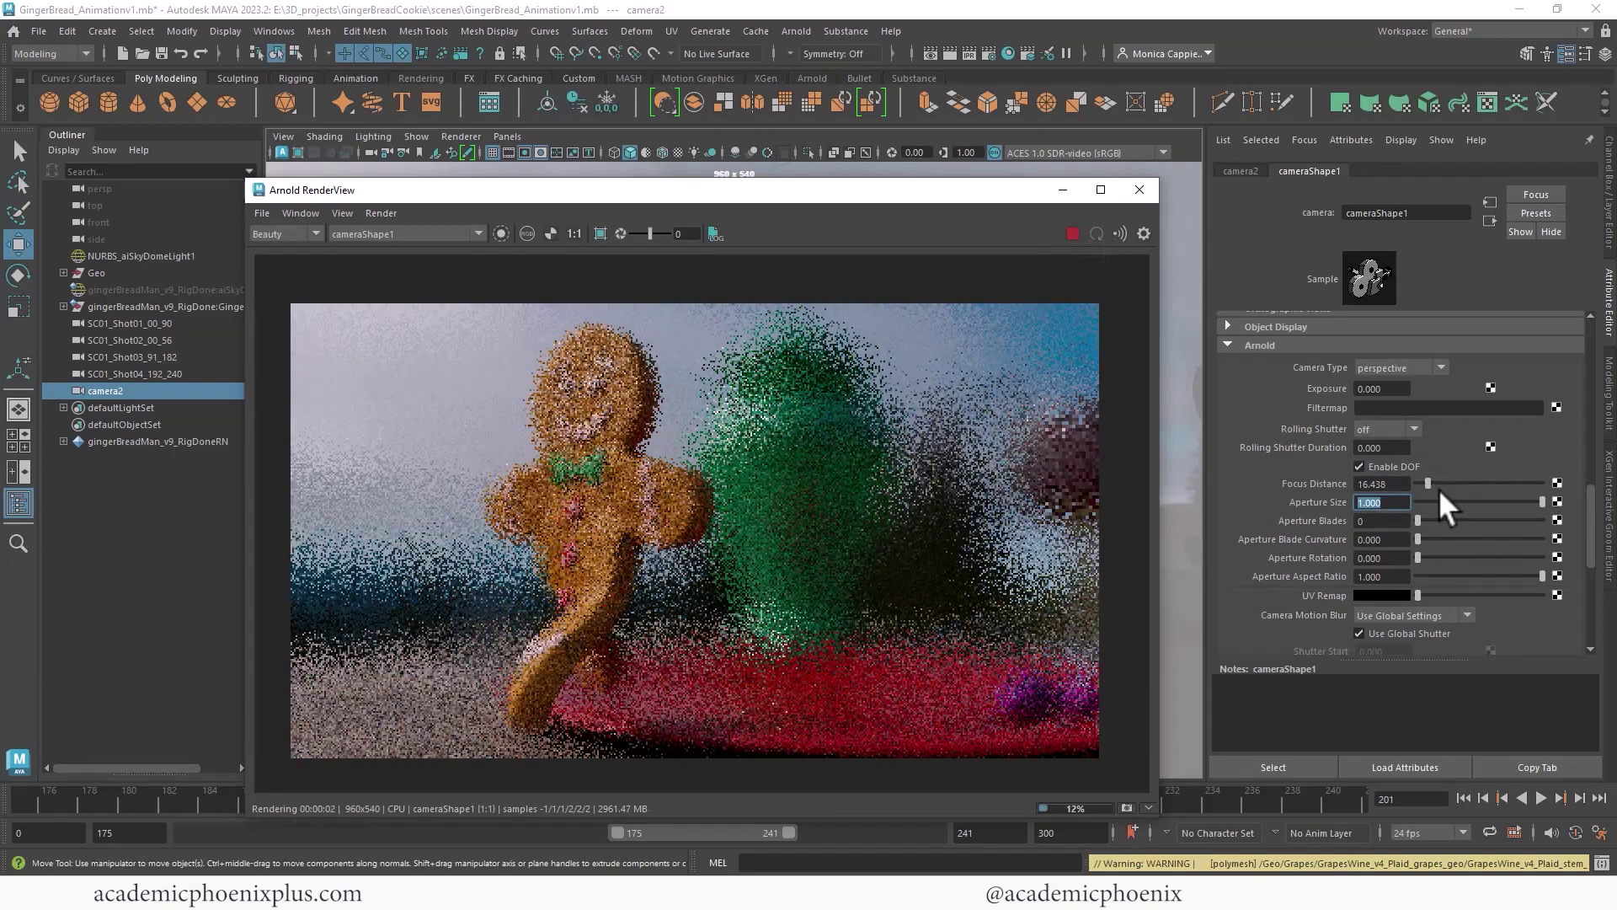
mouse_move(1439, 479)
mouse_down()
mouse_move(1459, 478)
mouse_move(1441, 477)
mouse_up()
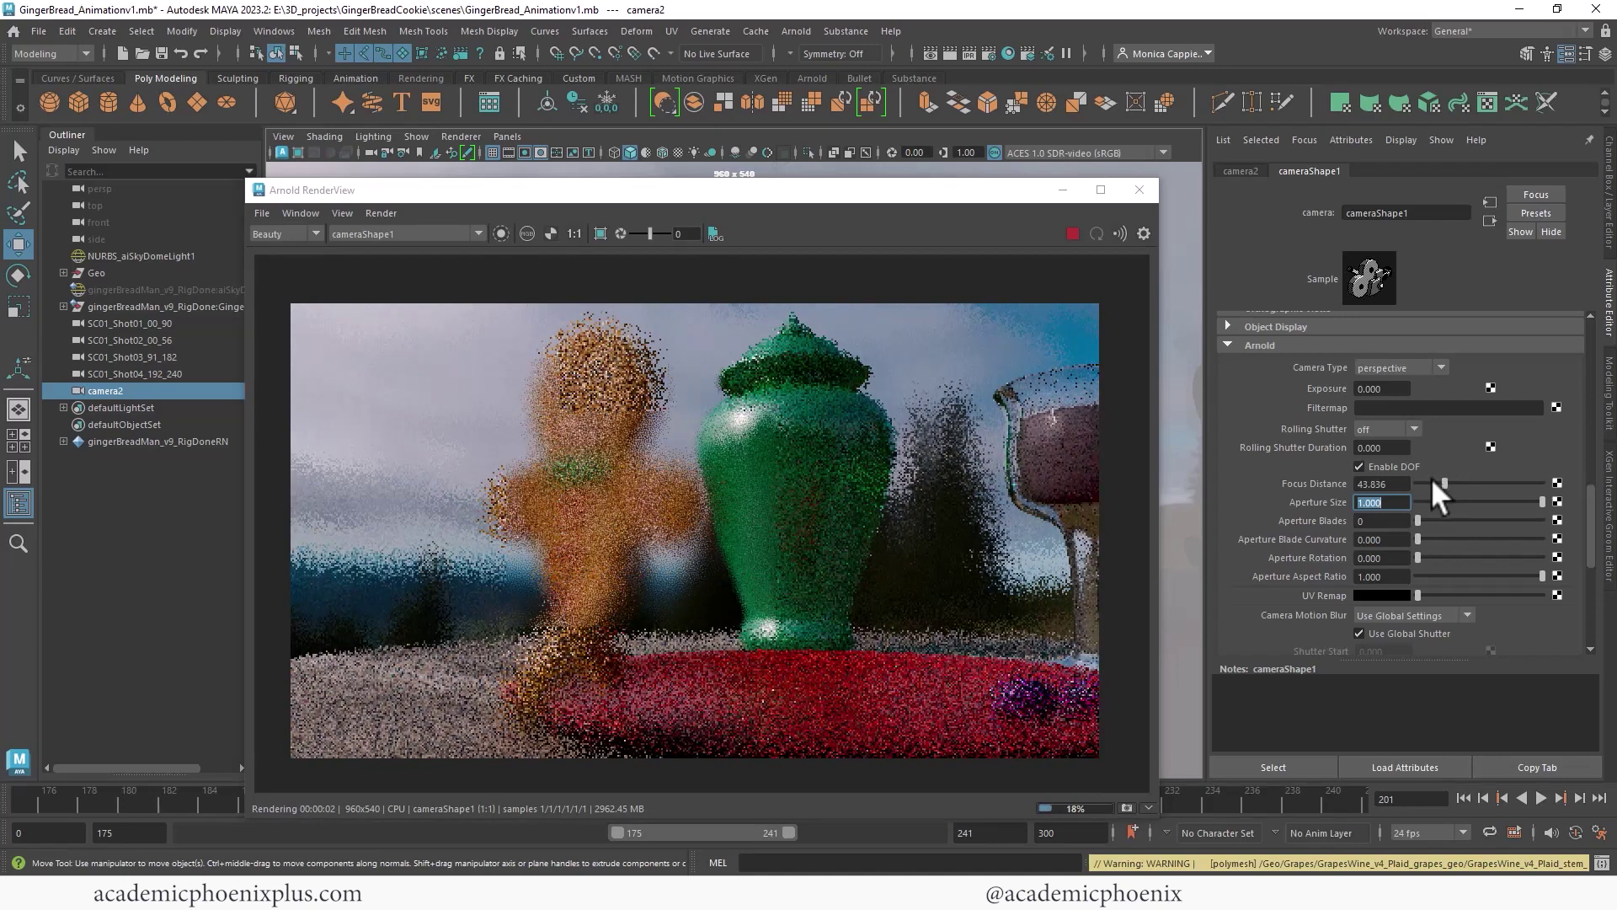
drag(1432, 478, 1418, 484)
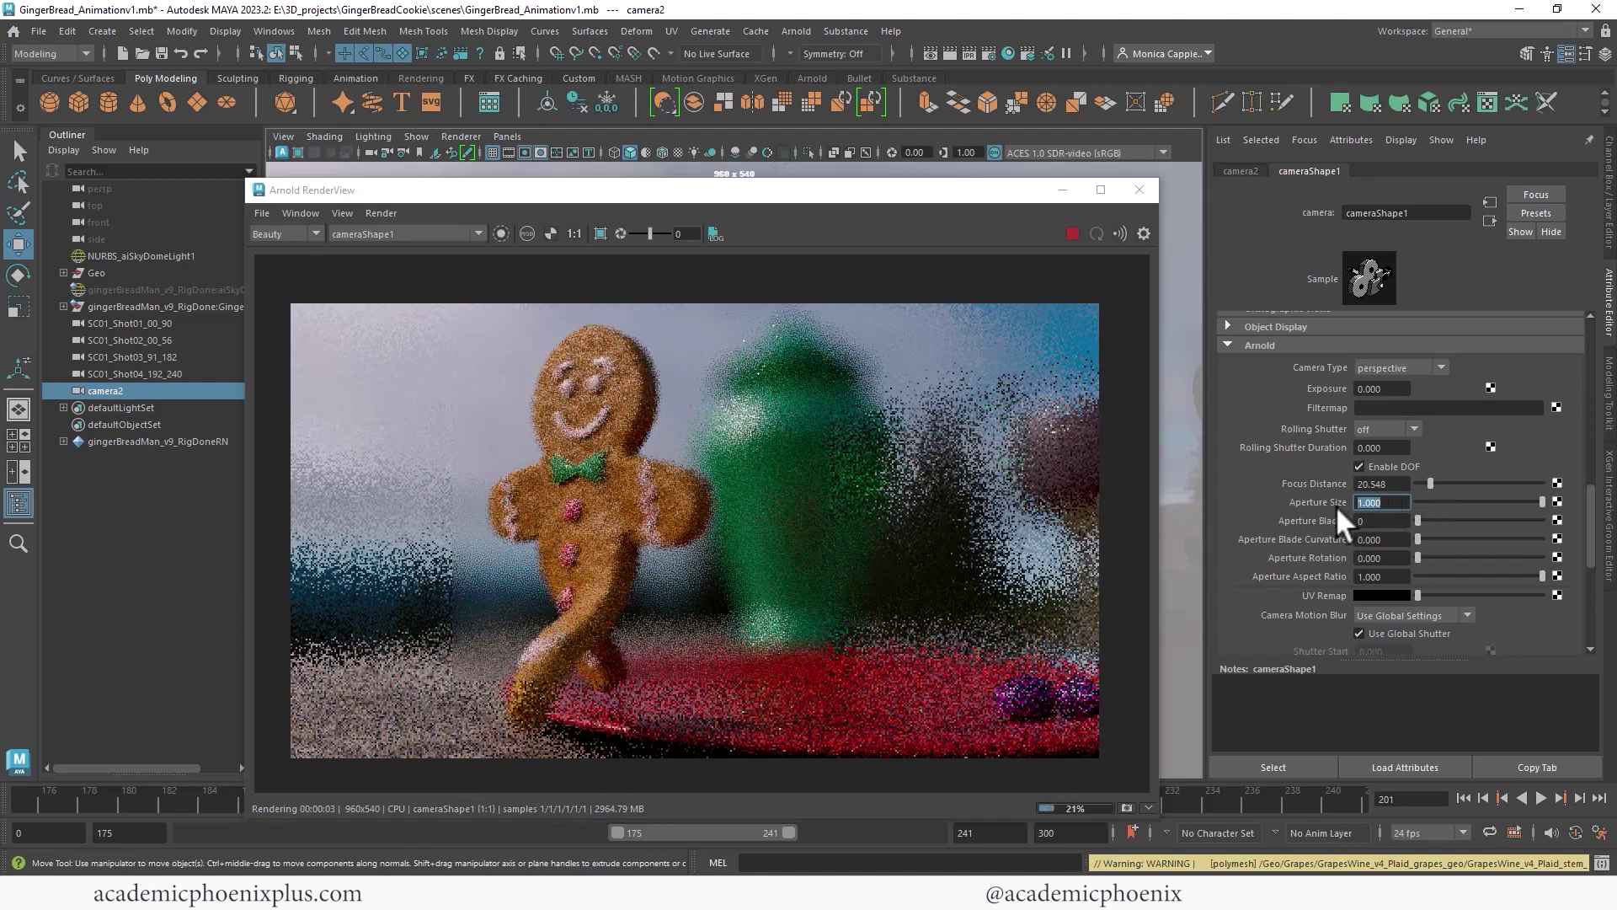
Set the camera's aperture size to 0 and back to 1 to compare the background blur in the live render.
text(0)
key(Return)
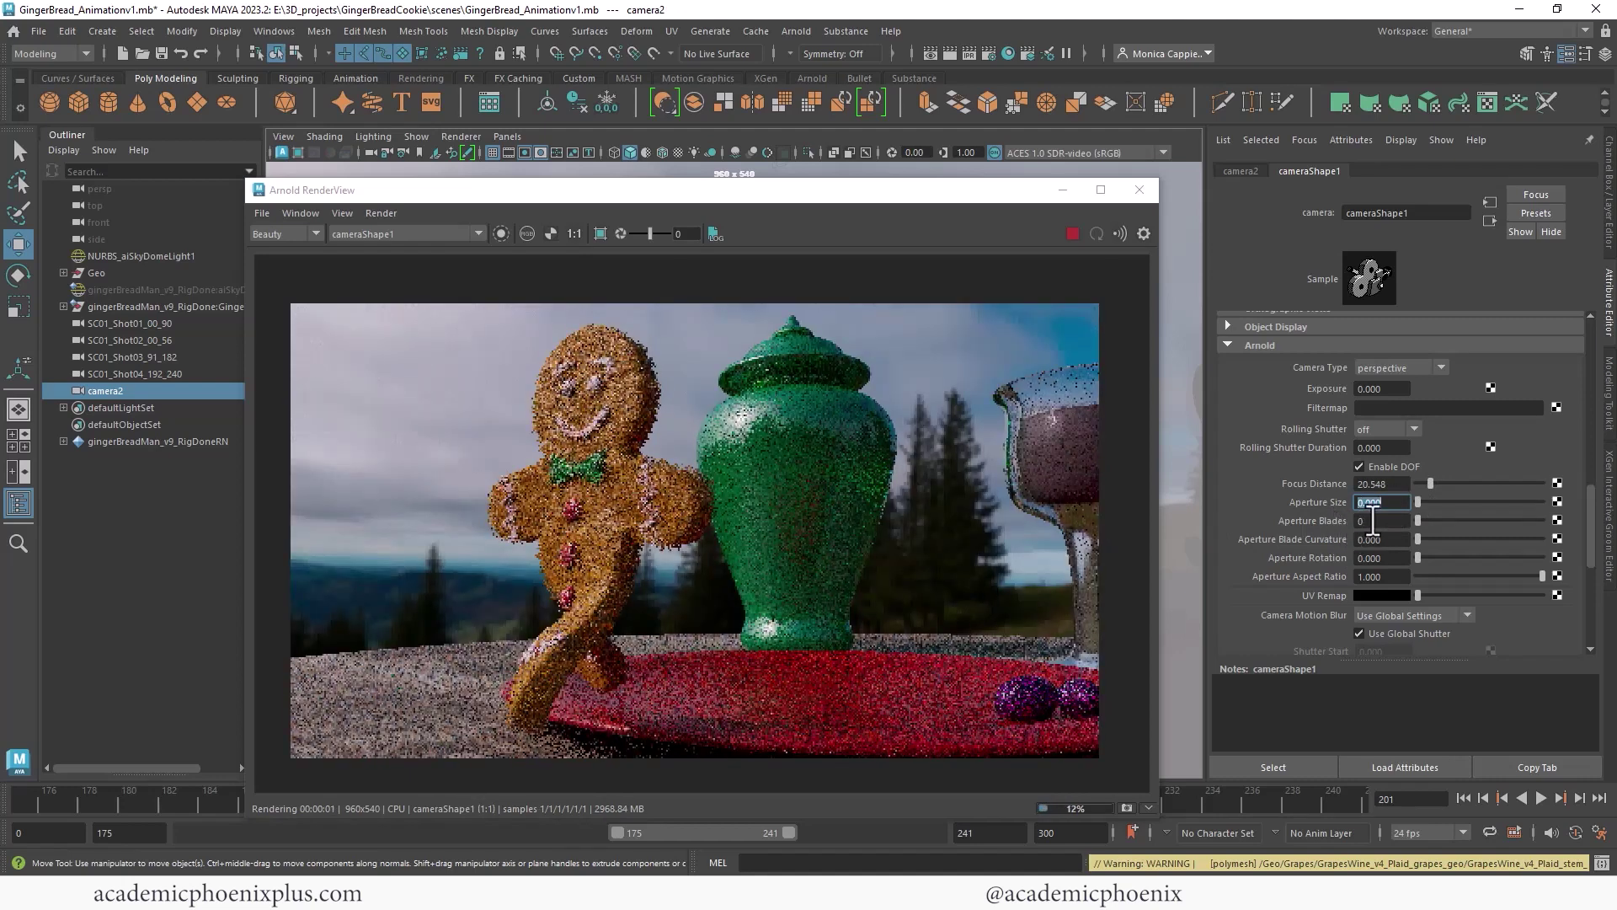
text(1)
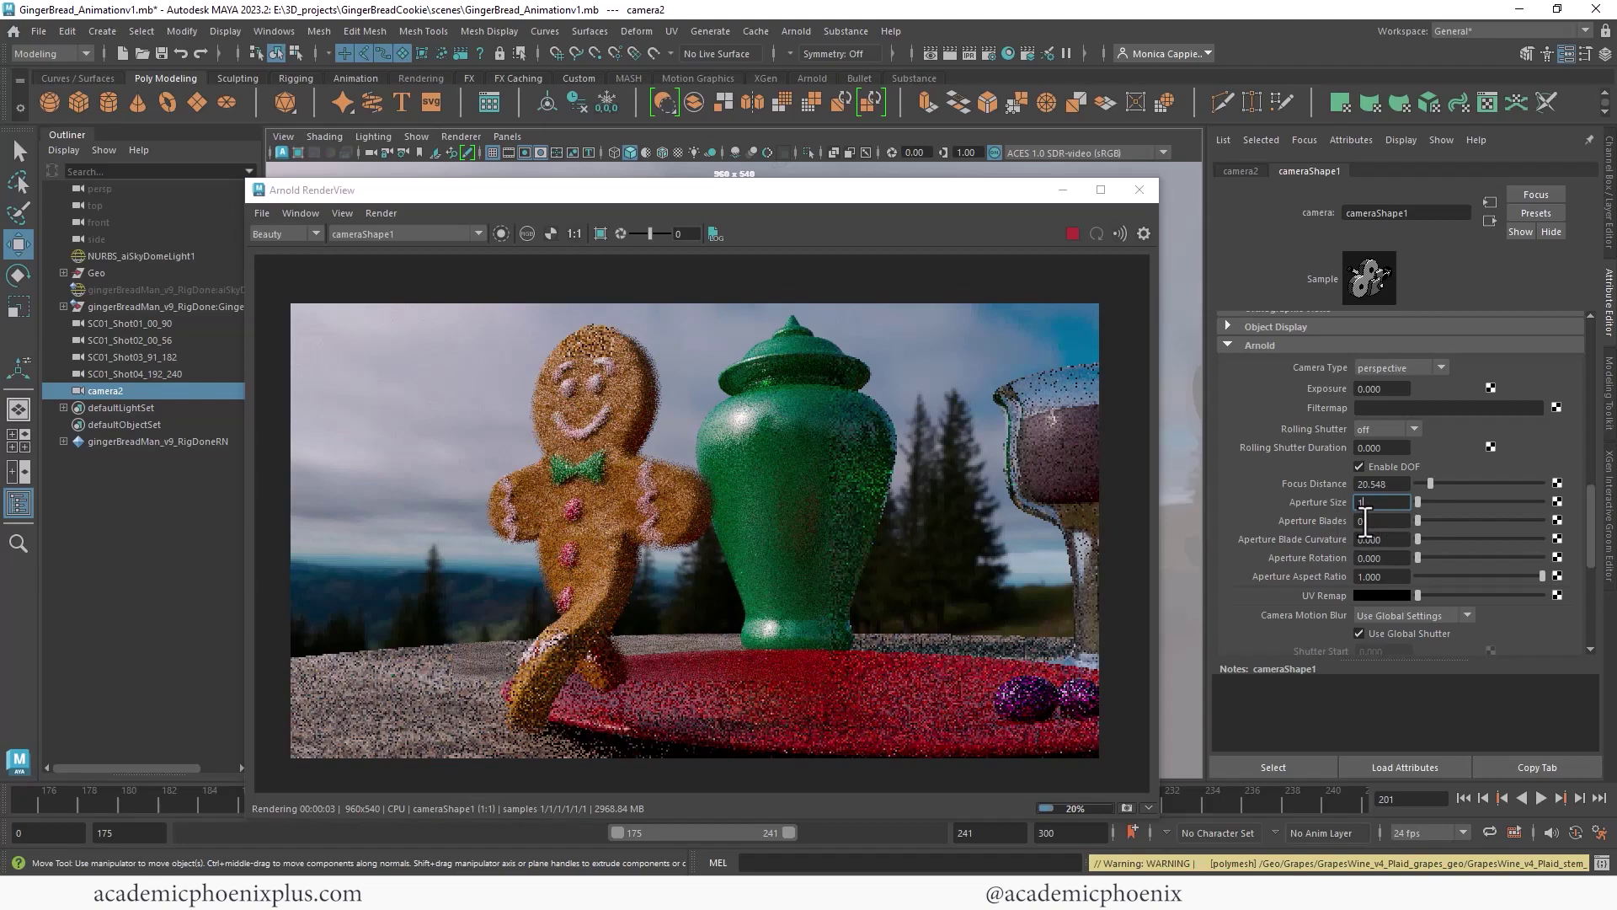
key(Return)
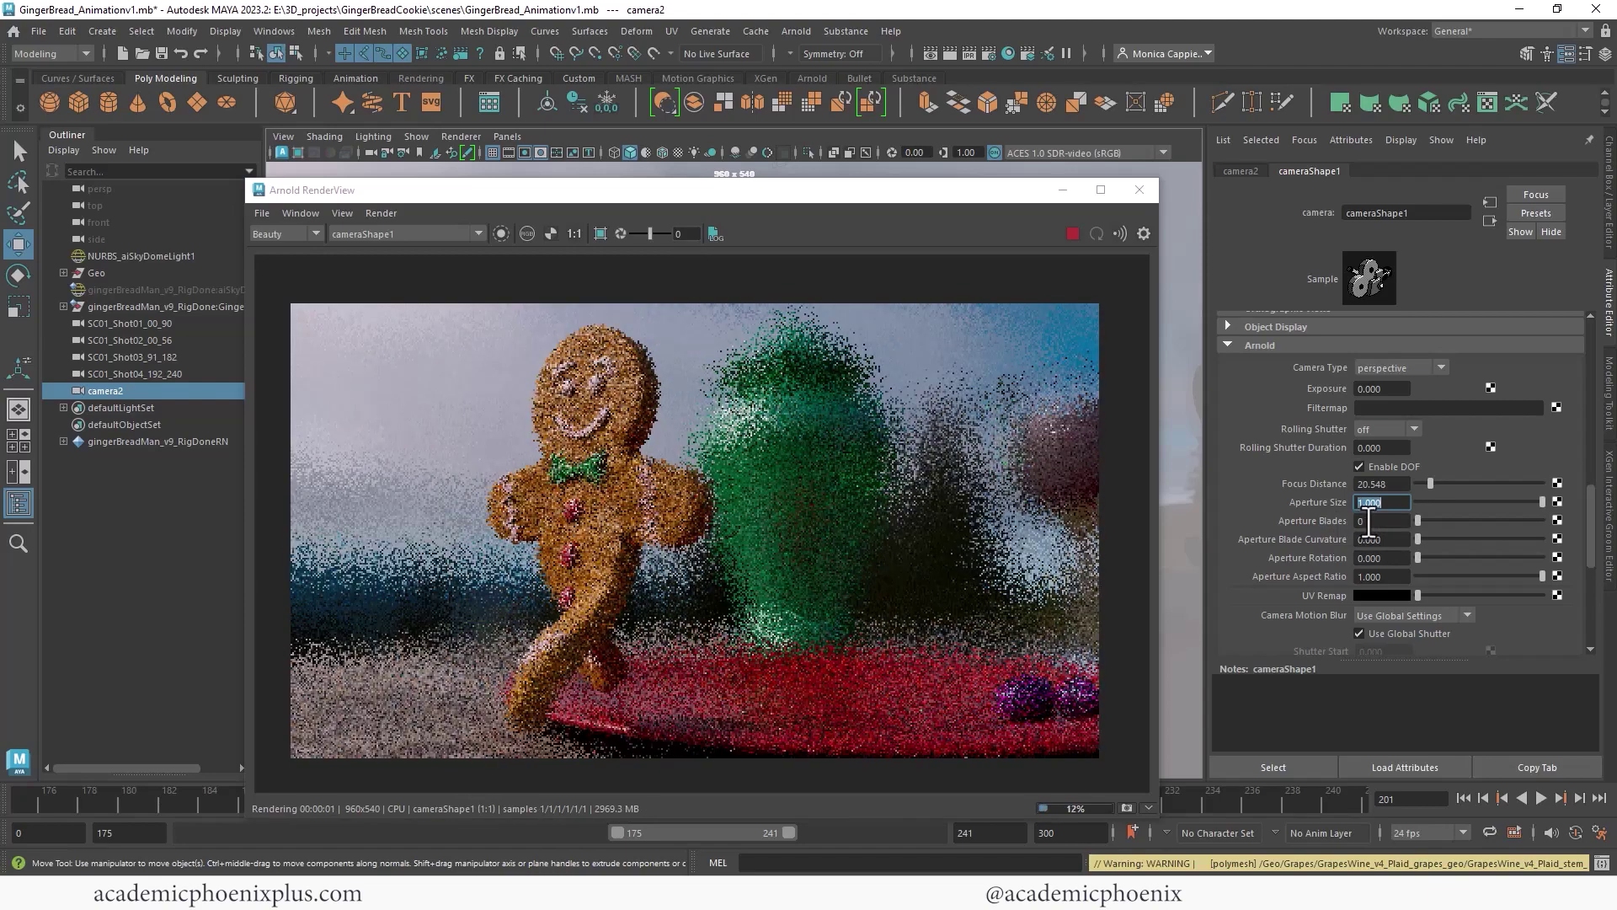
Minimize the Arnold render window and show the object details heads-up display for the selected gingerbread man.
click(1063, 190)
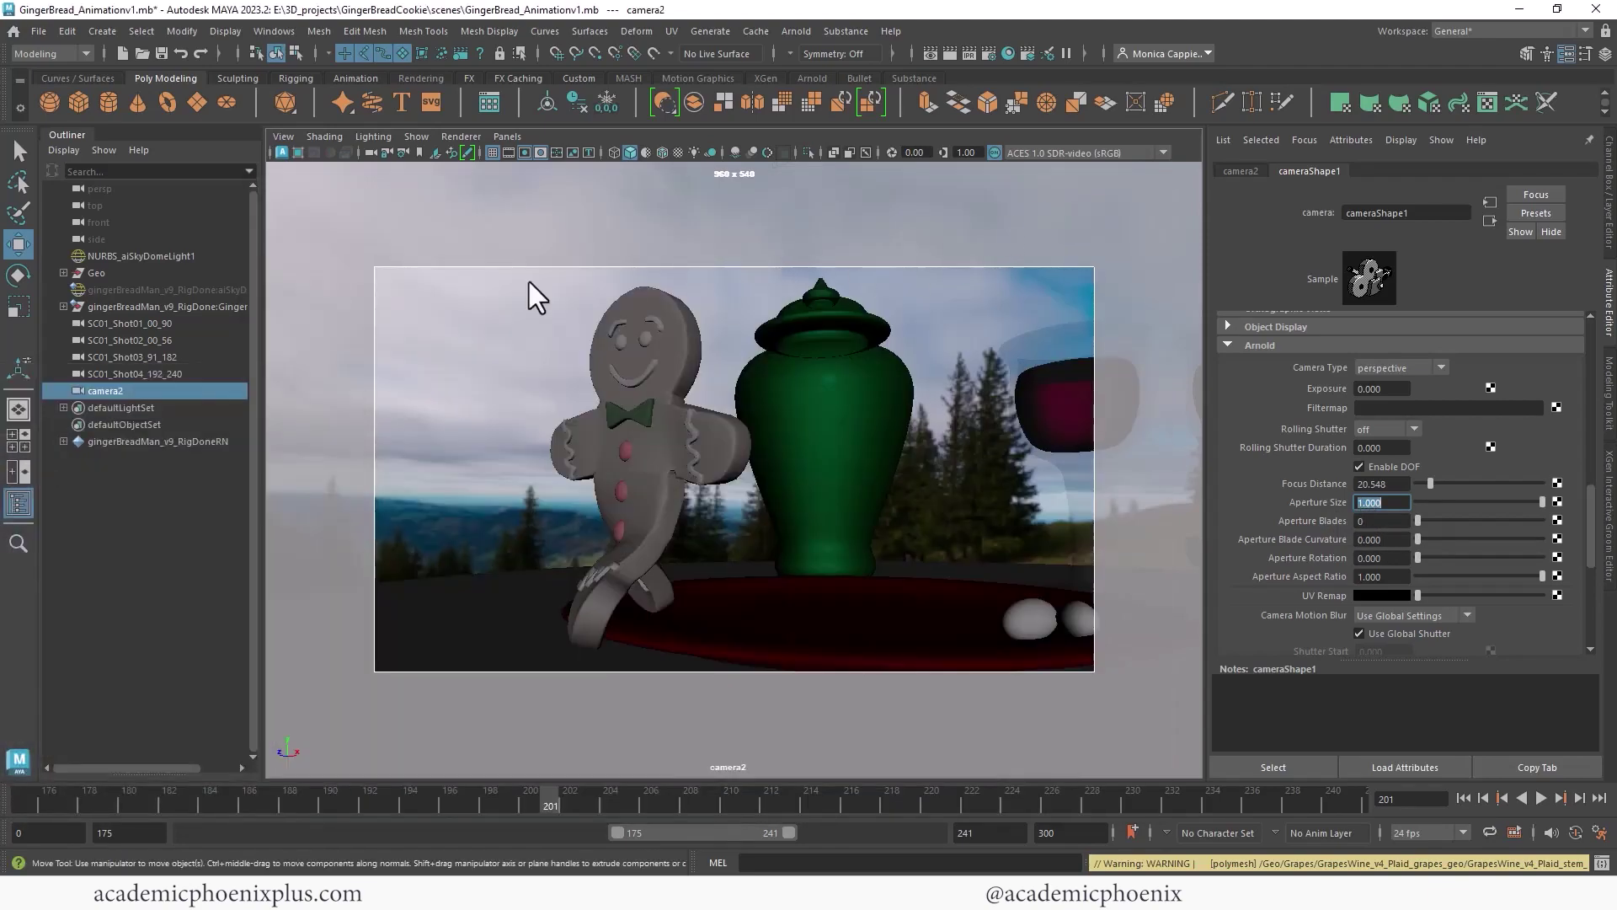
click(235, 32)
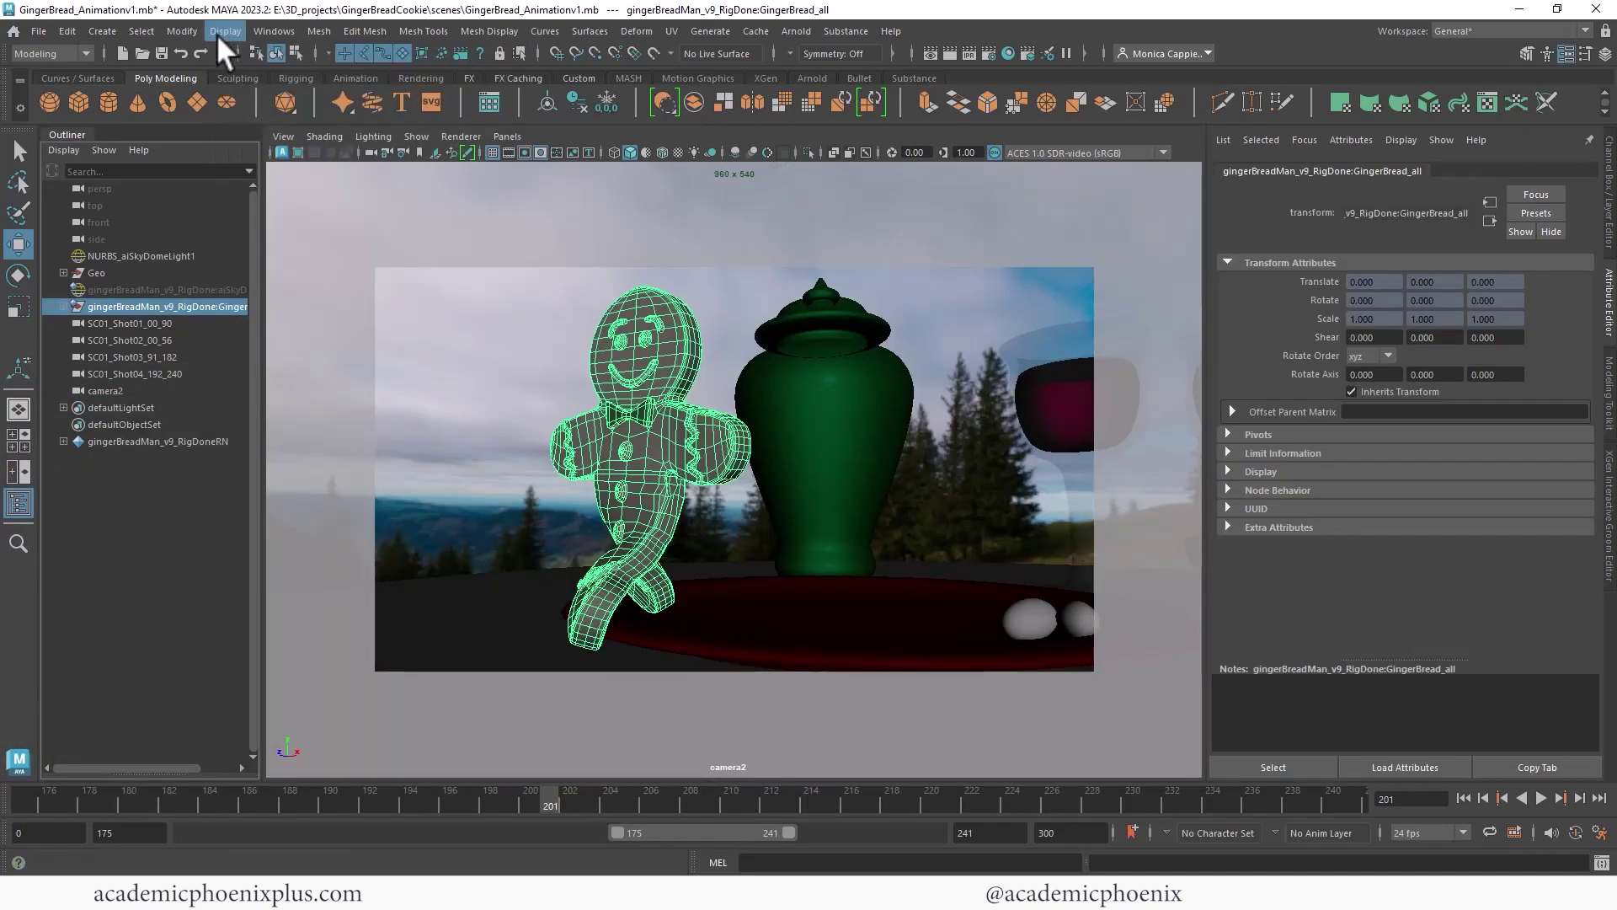
click(219, 32)
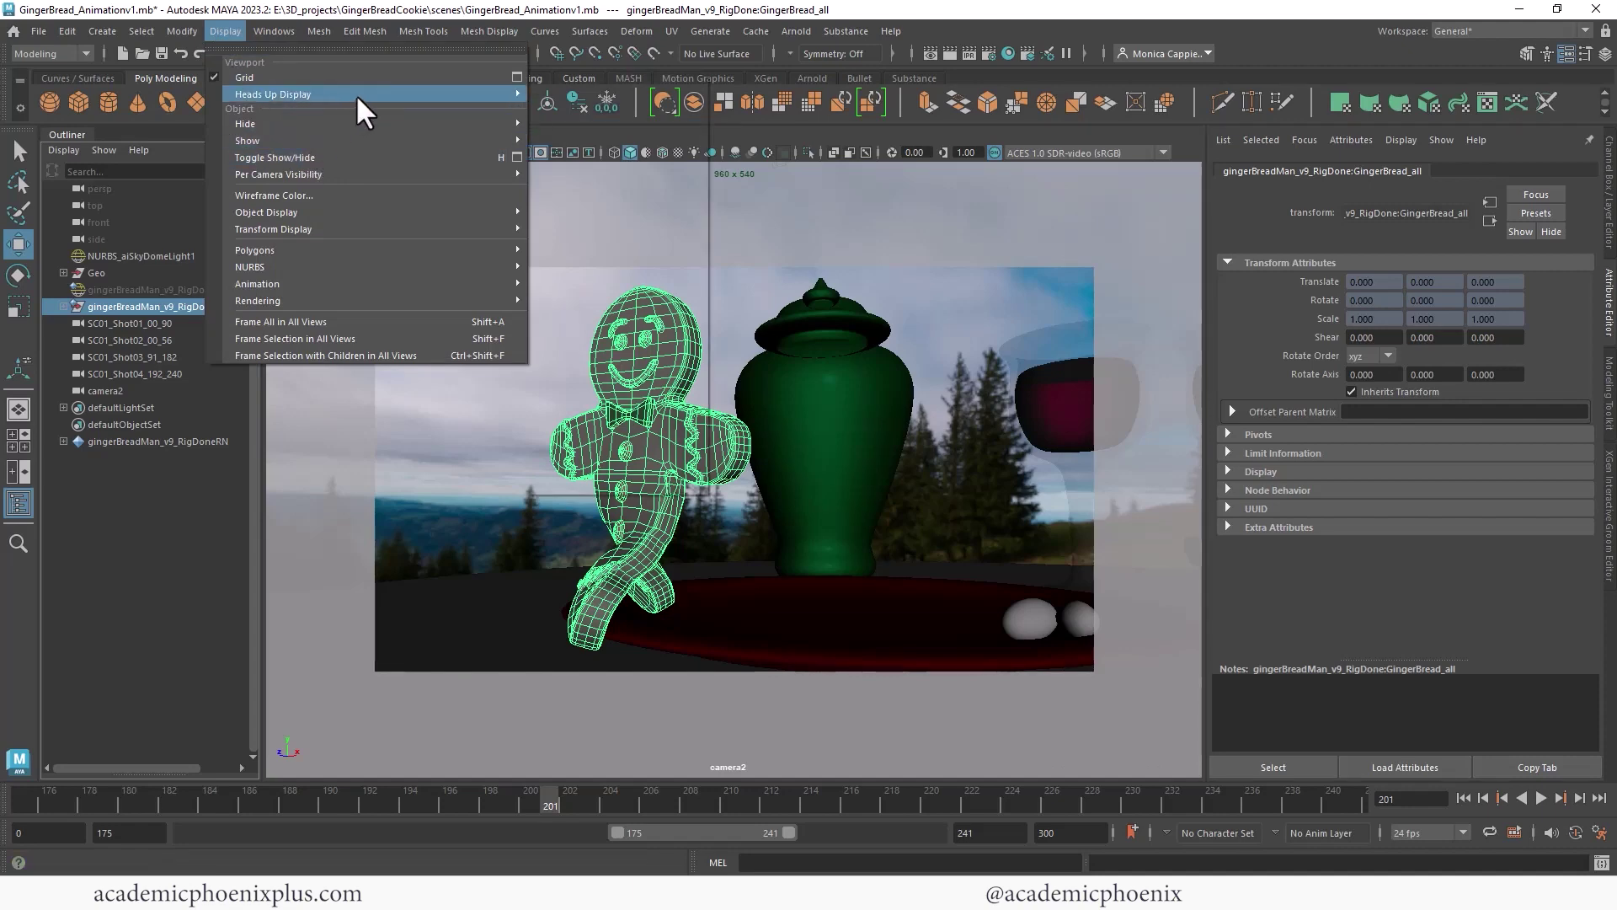
mouse_move(355, 93)
click(624, 281)
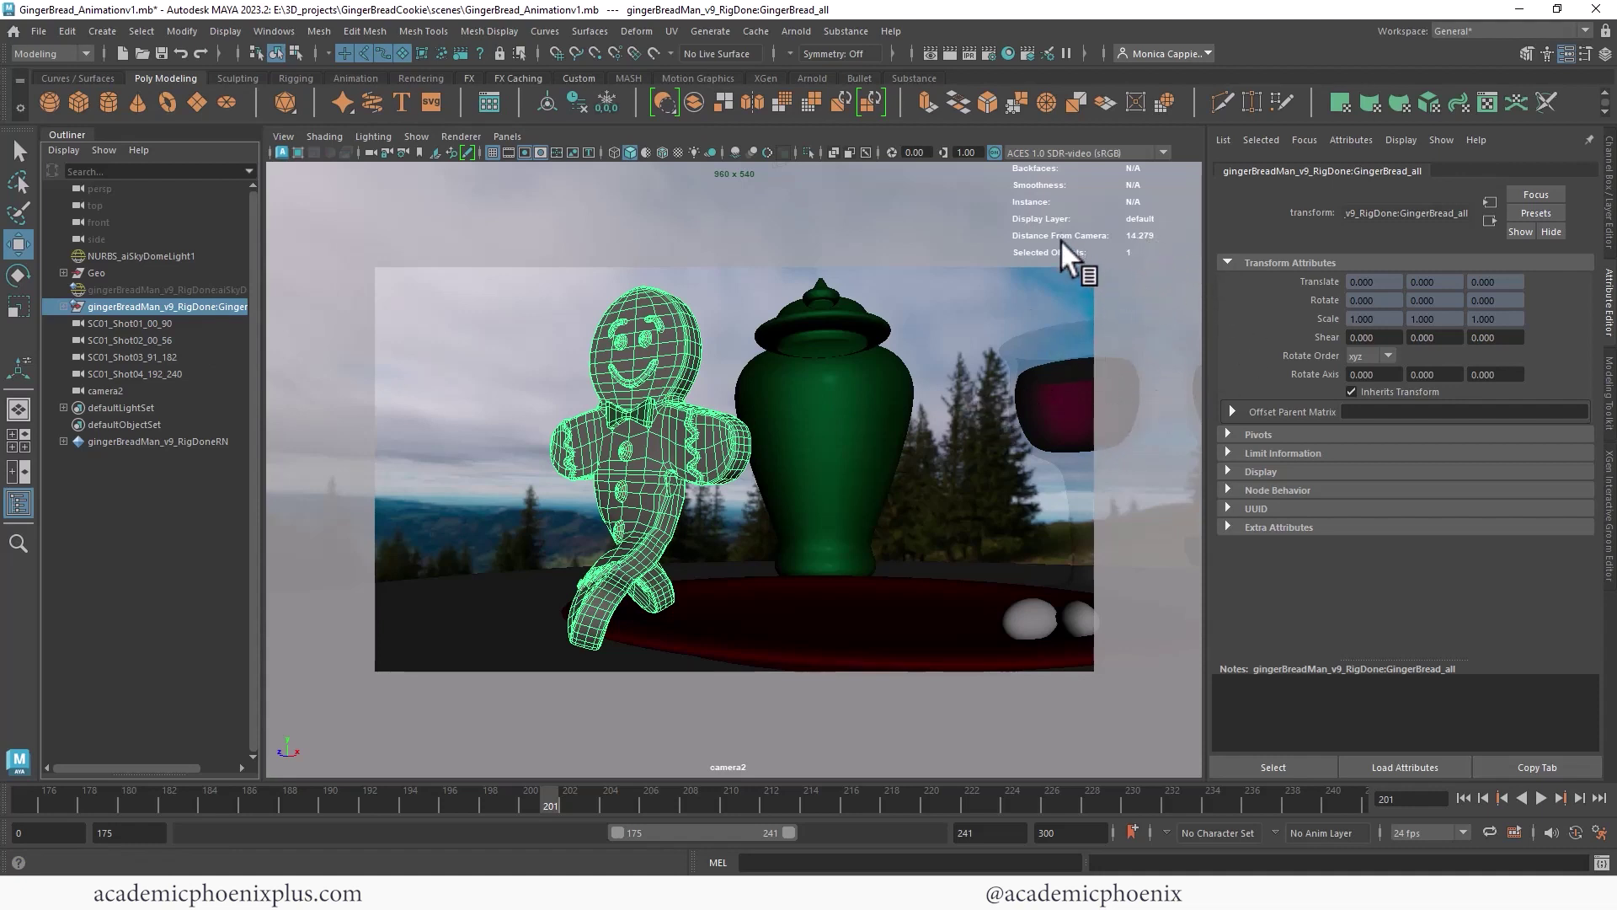
Make the objects on Enviro_layer selectable and check the camera distances of the green jar and the gingerbread man's body.
click(825, 404)
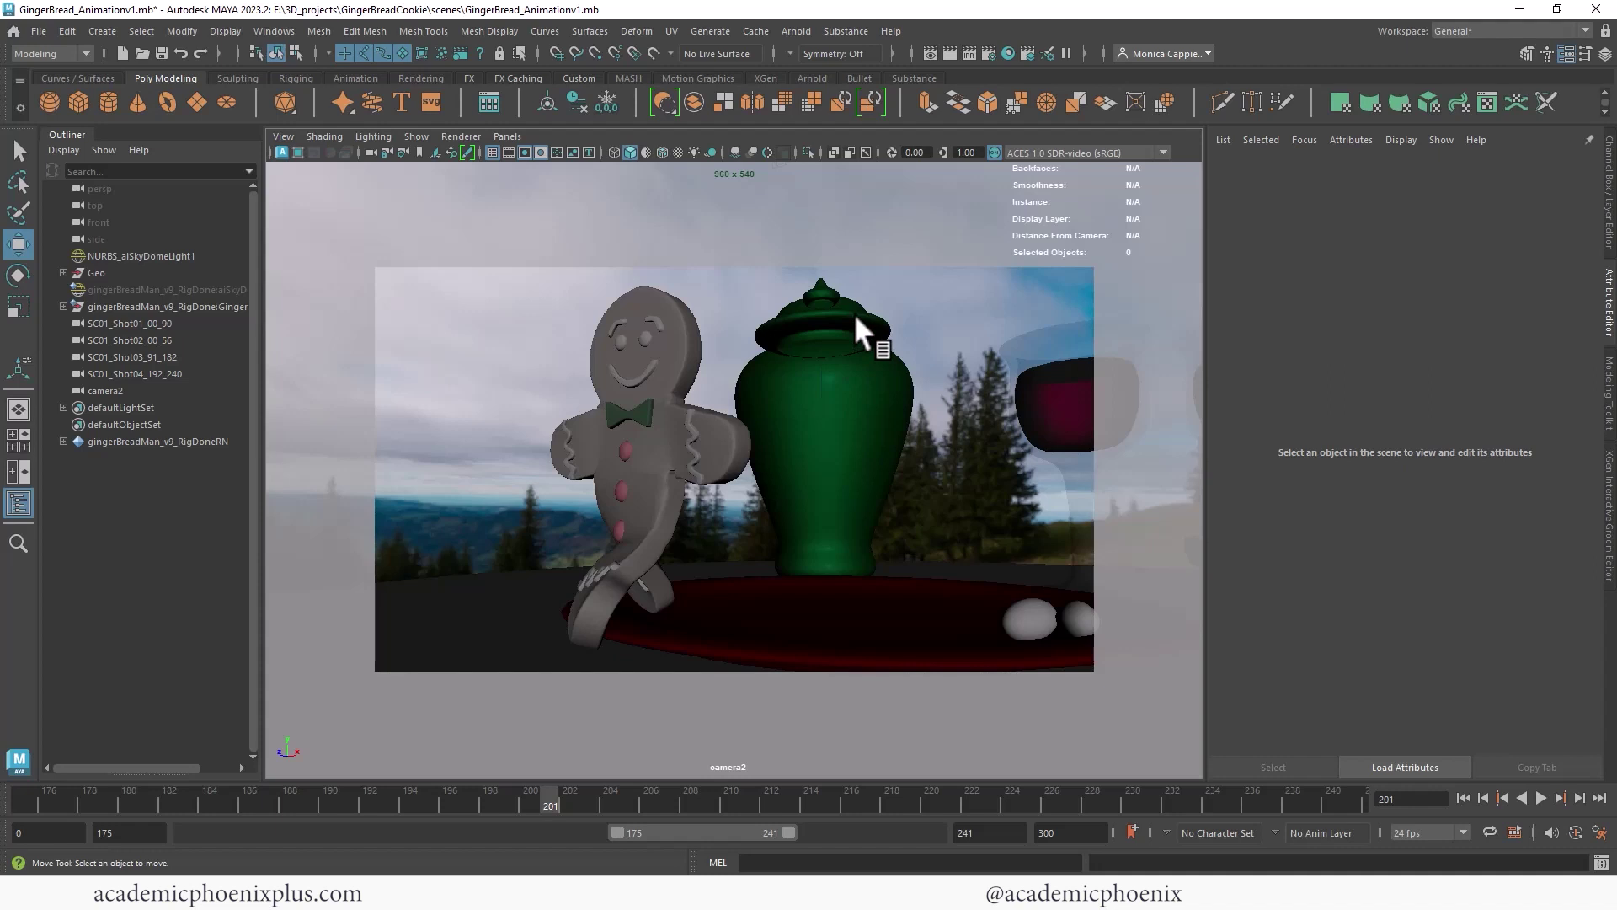
click(1610, 211)
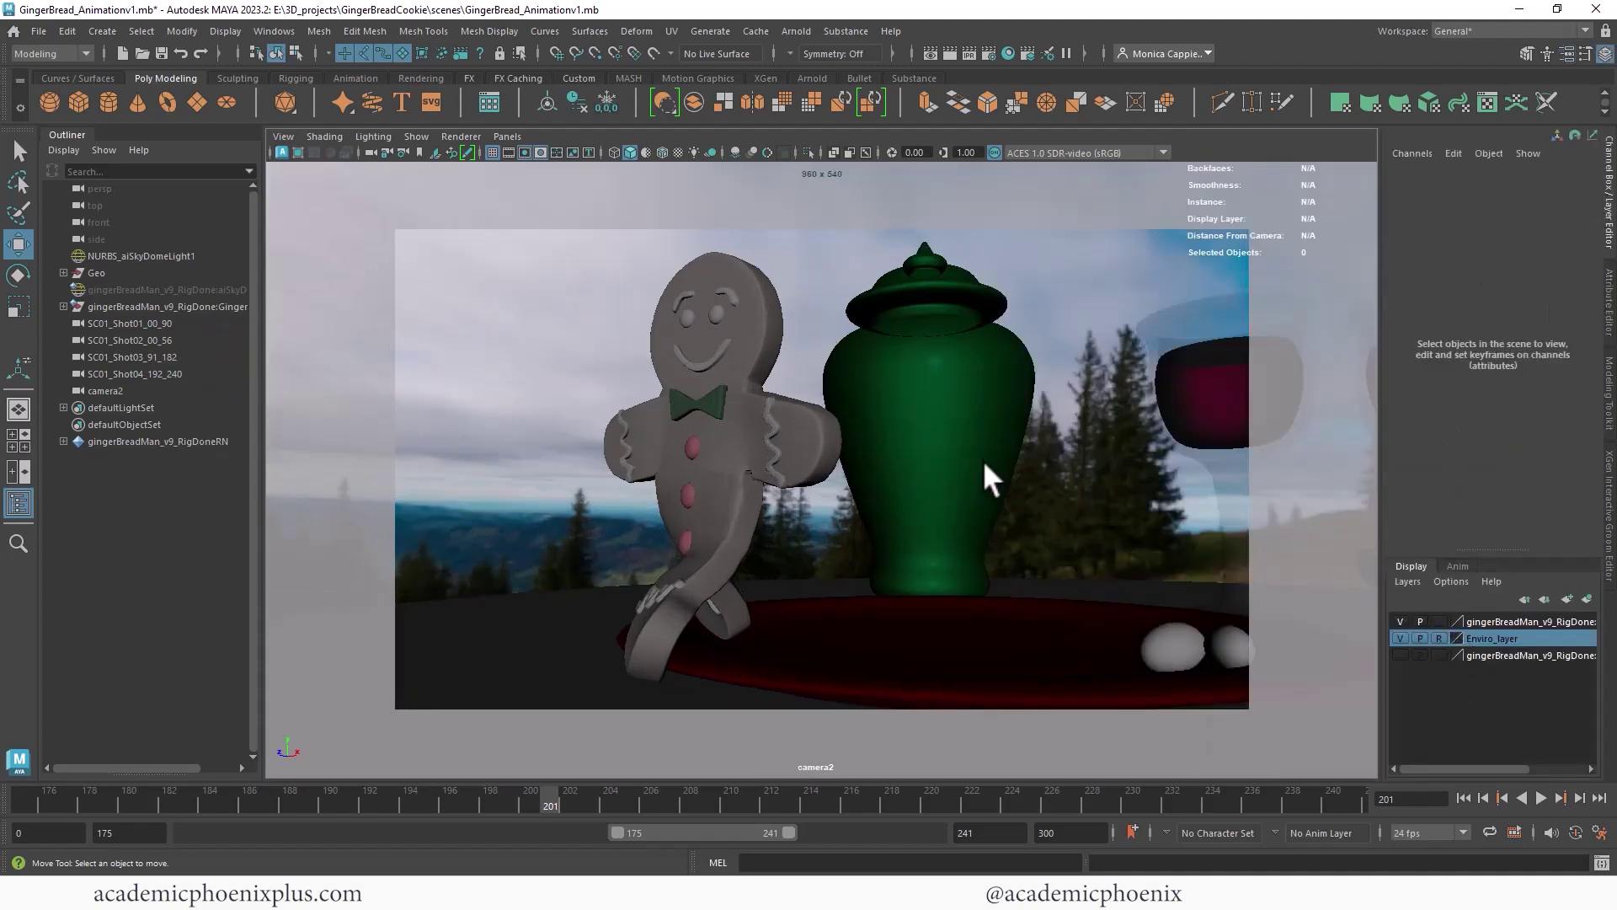
click(1439, 638)
click(952, 497)
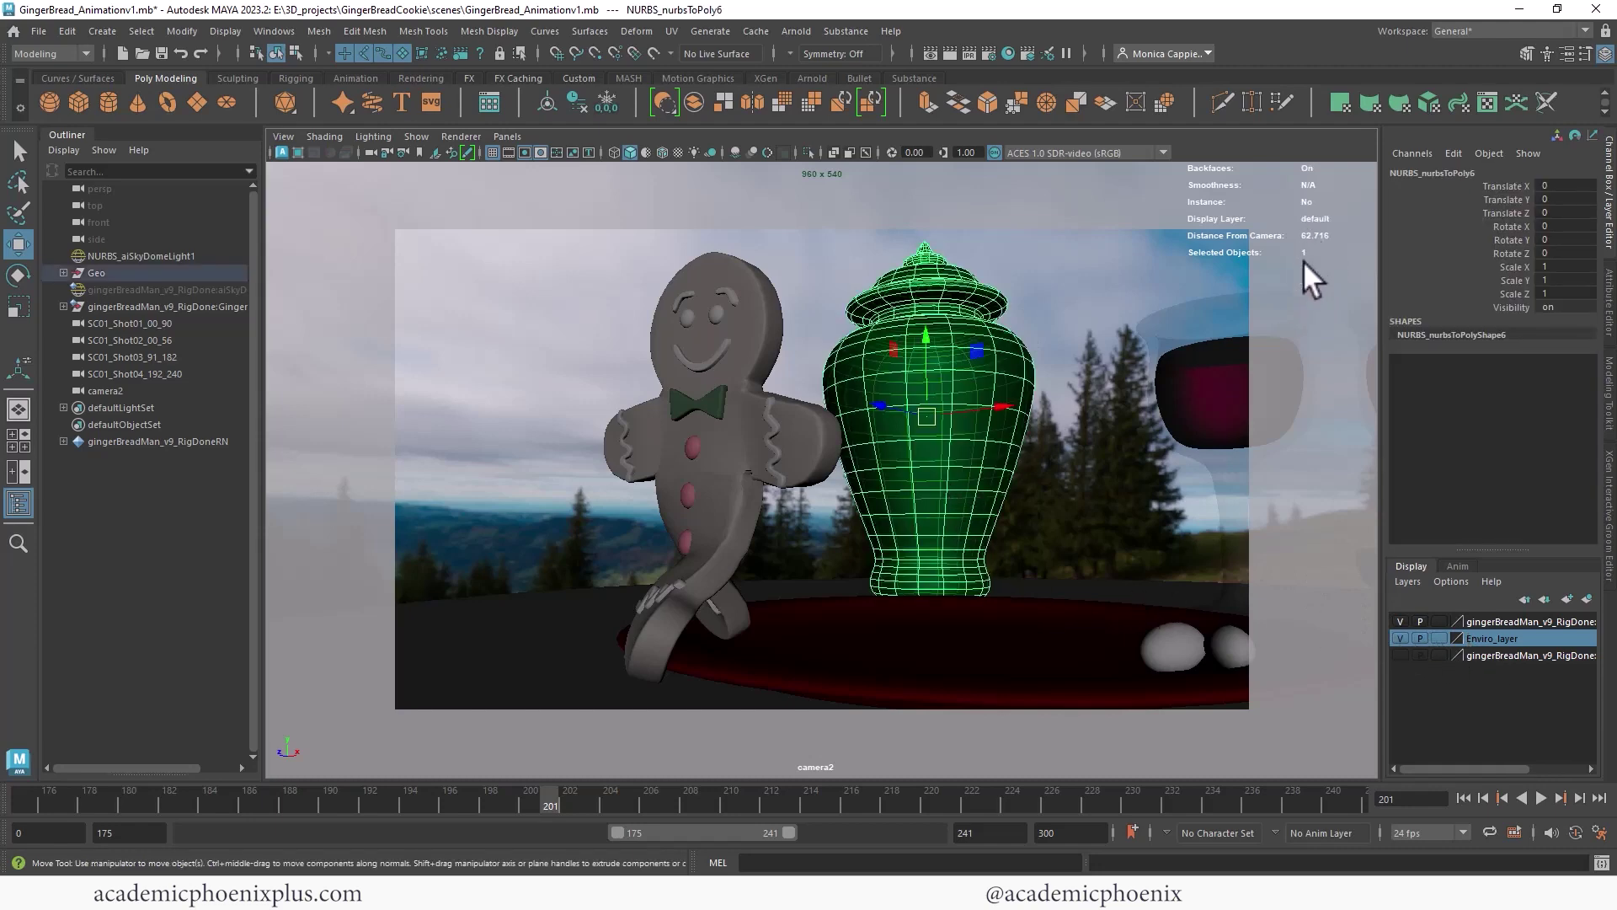
click(804, 450)
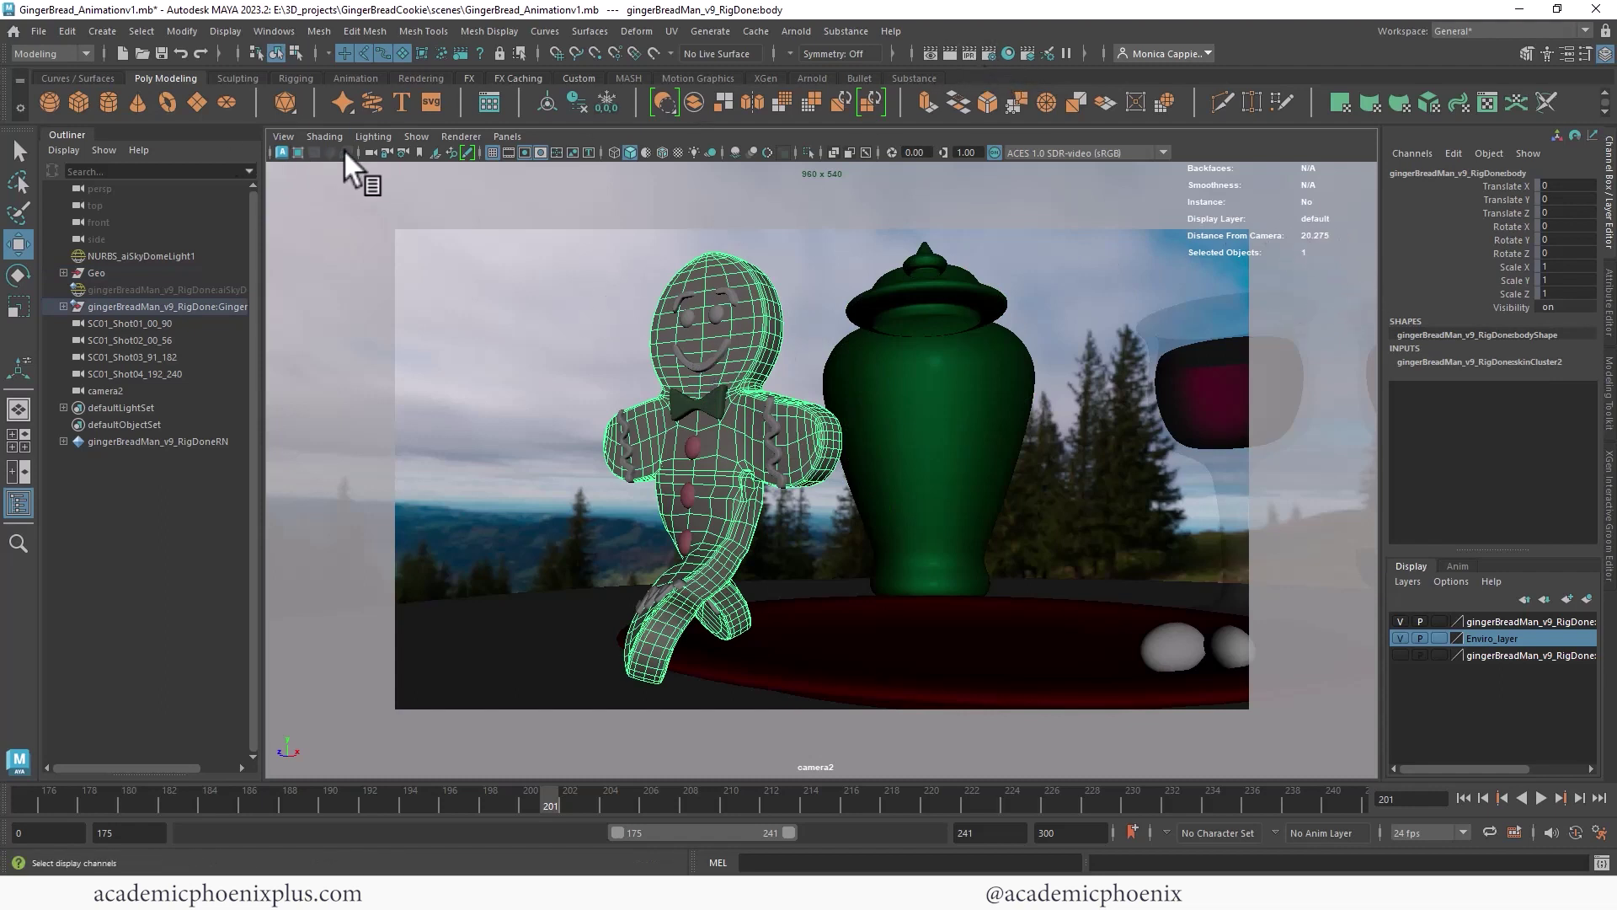
Set the new camera's Arnold focus distance to 21 and aperture size to 0.274, and restart the live render.
click(369, 149)
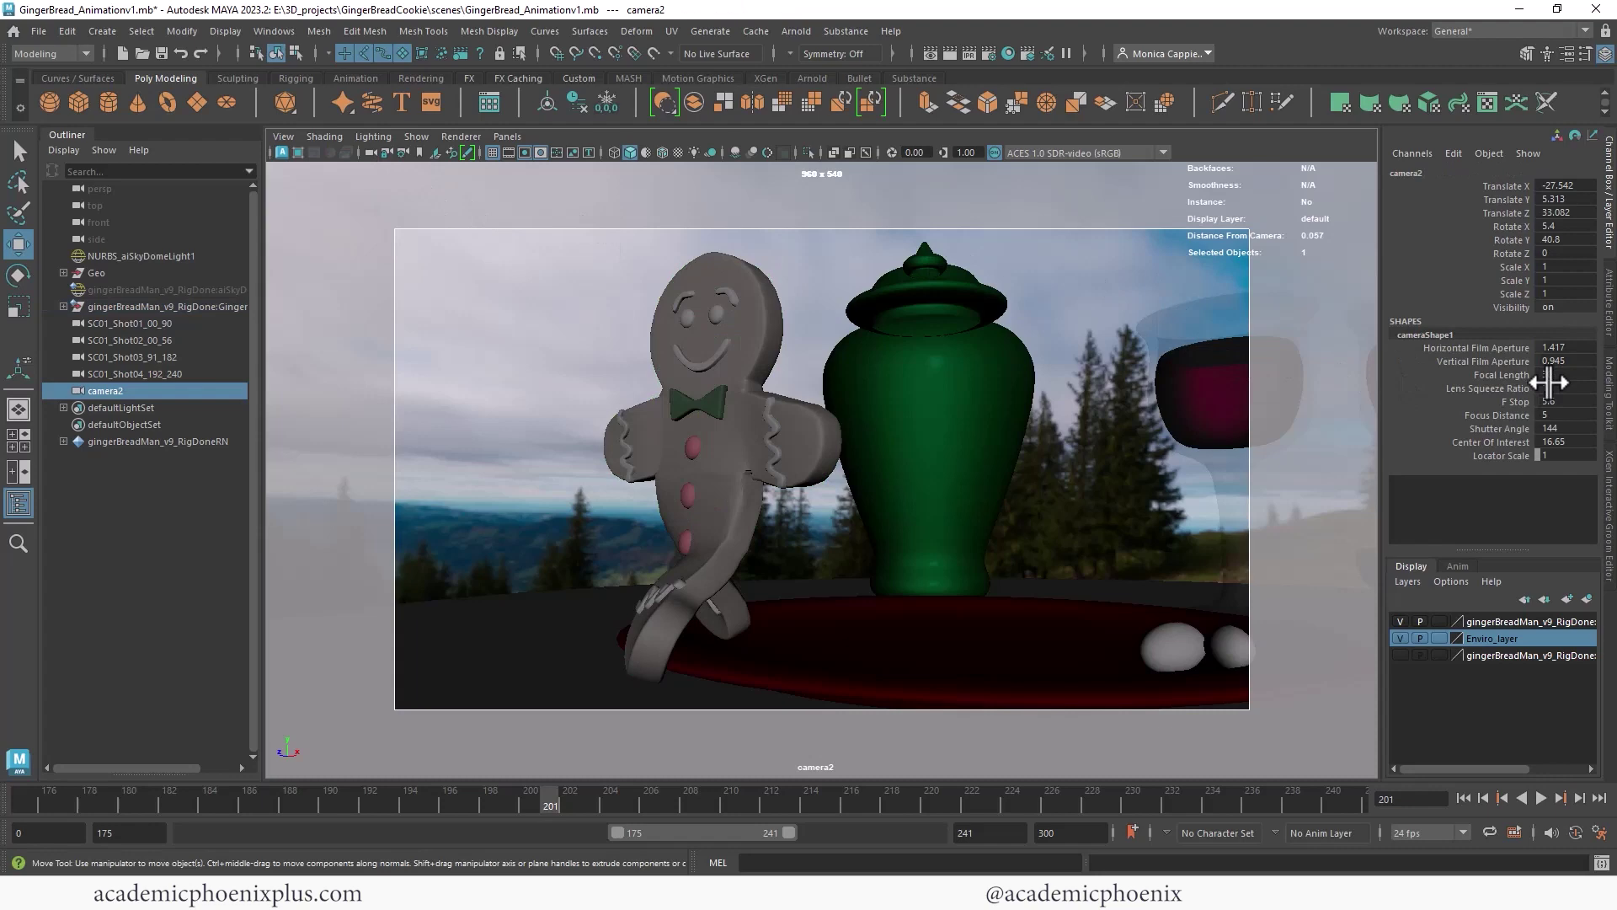
key(ctrl+a)
click(1314, 171)
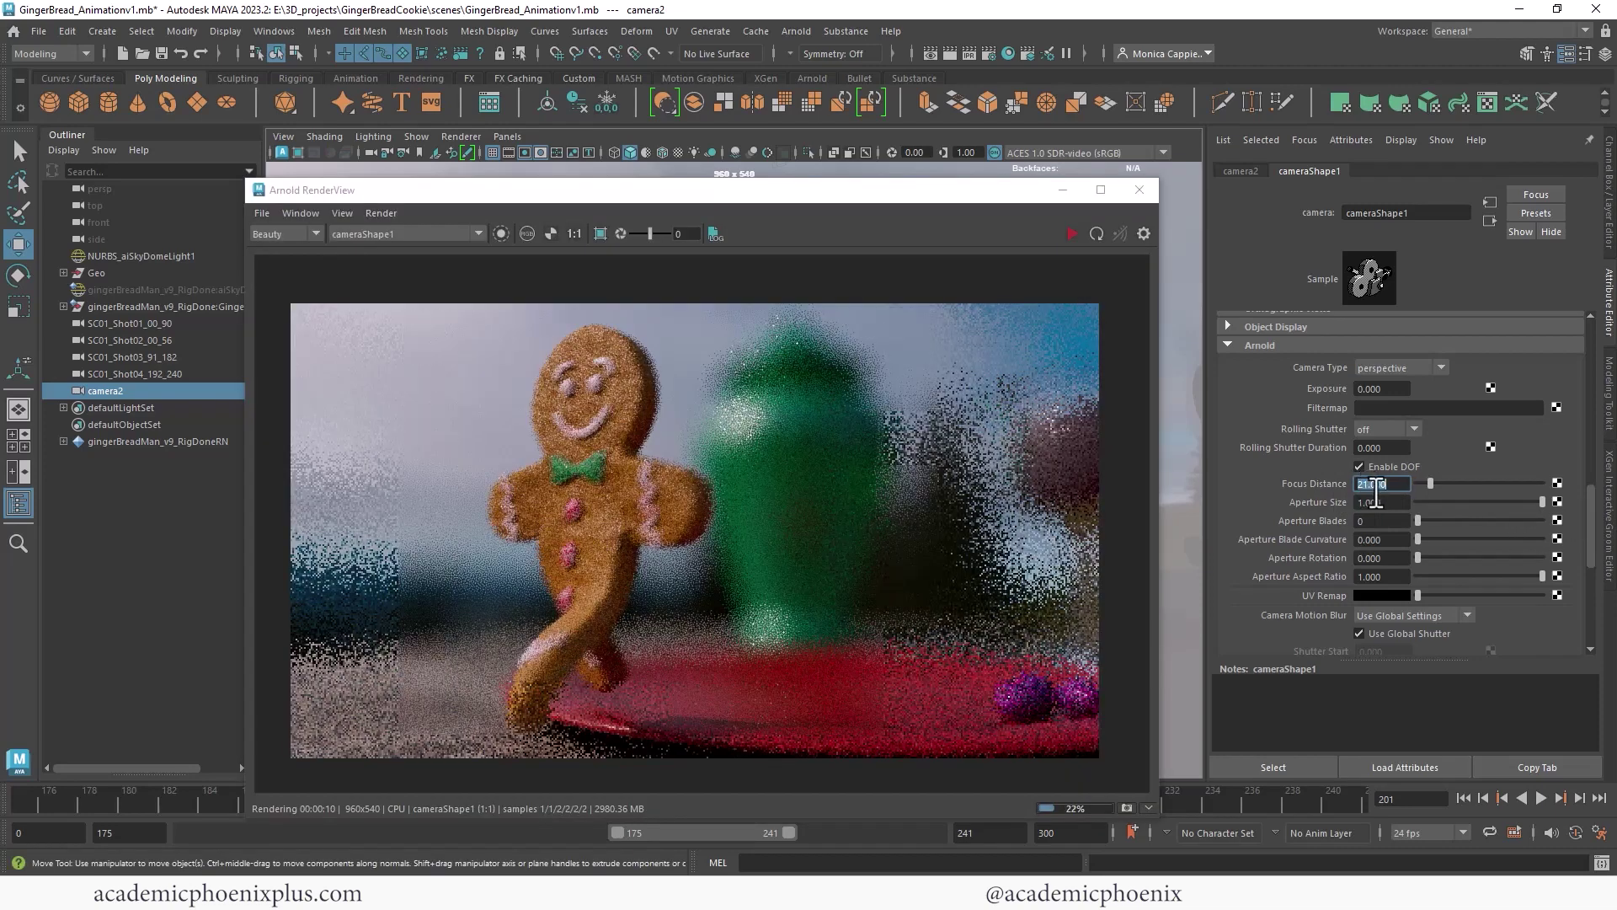
click(1071, 234)
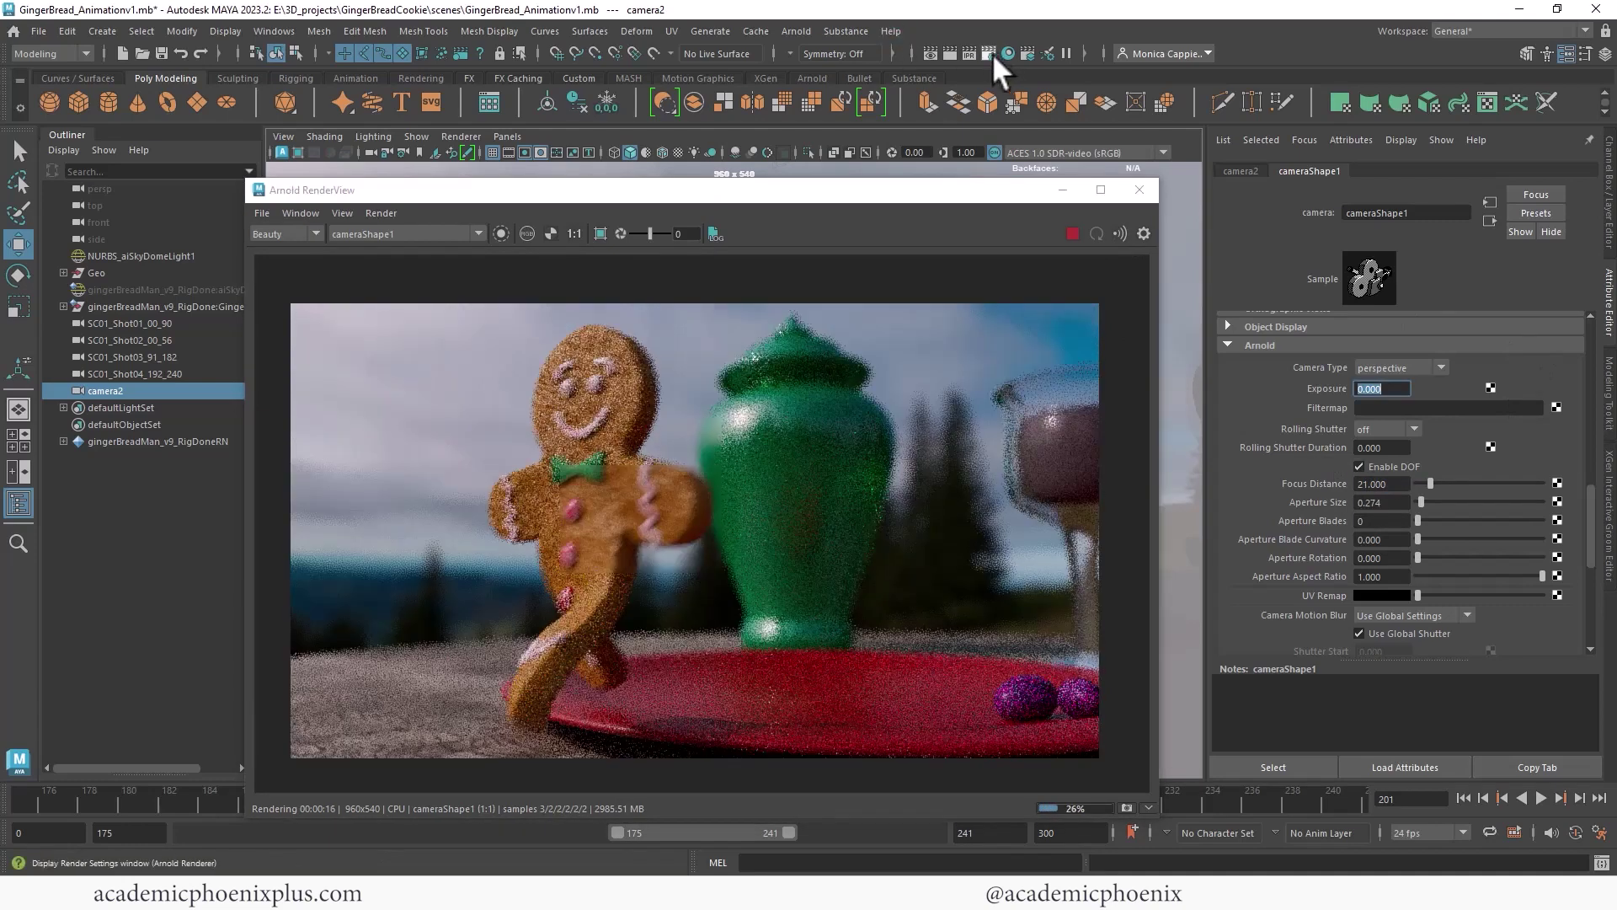
Disable motion blur in the Arnold render settings and close them.
click(991, 53)
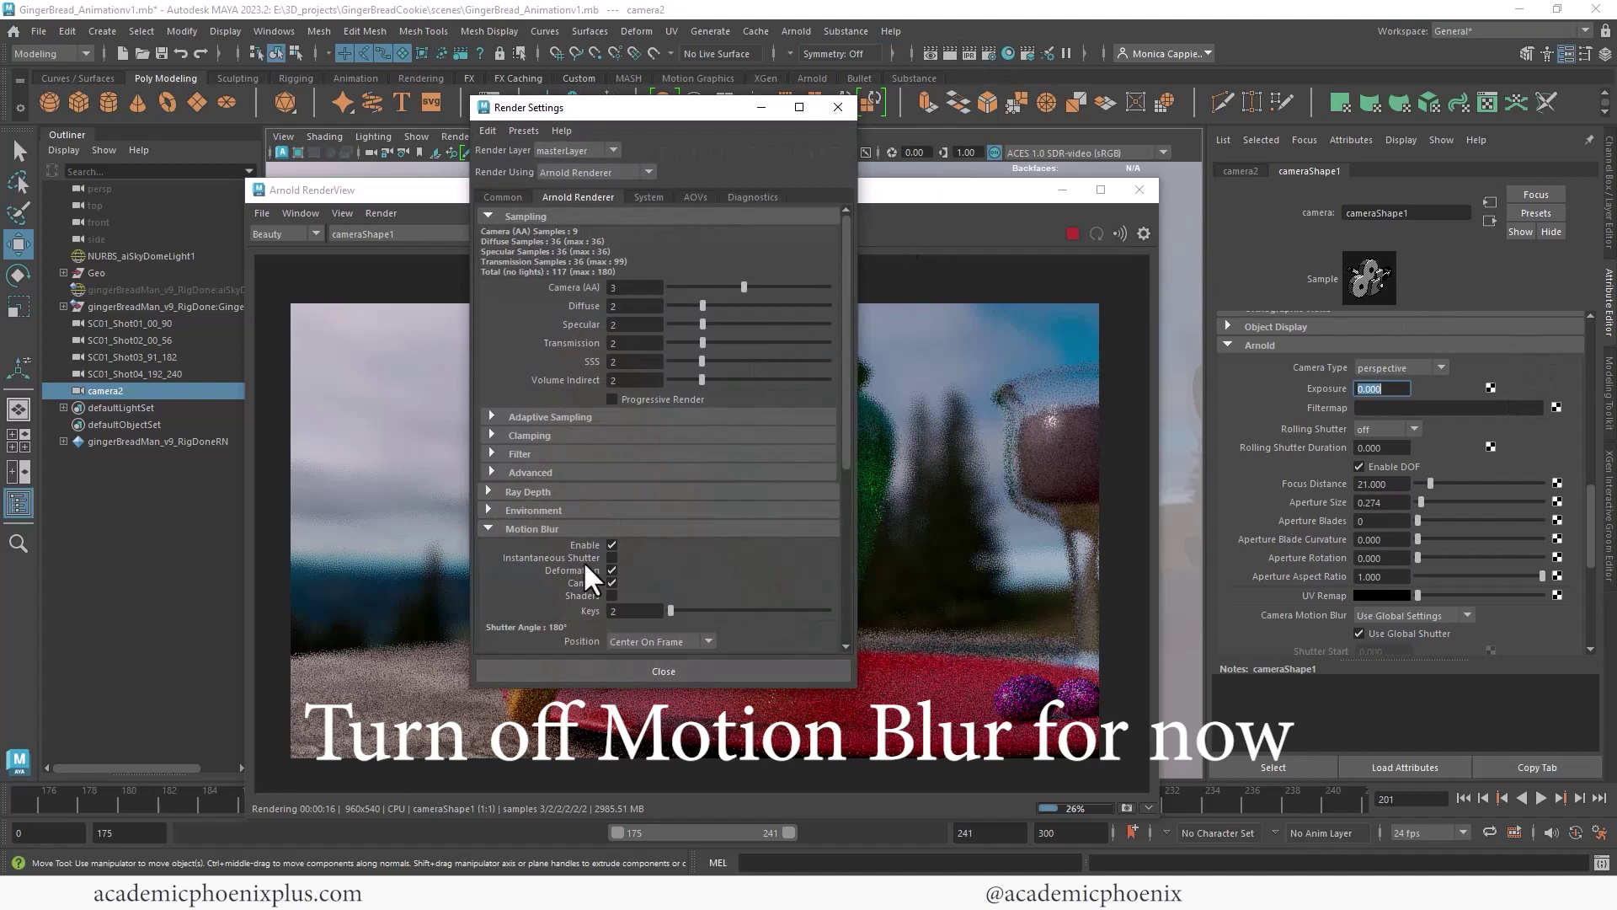
click(612, 545)
click(838, 107)
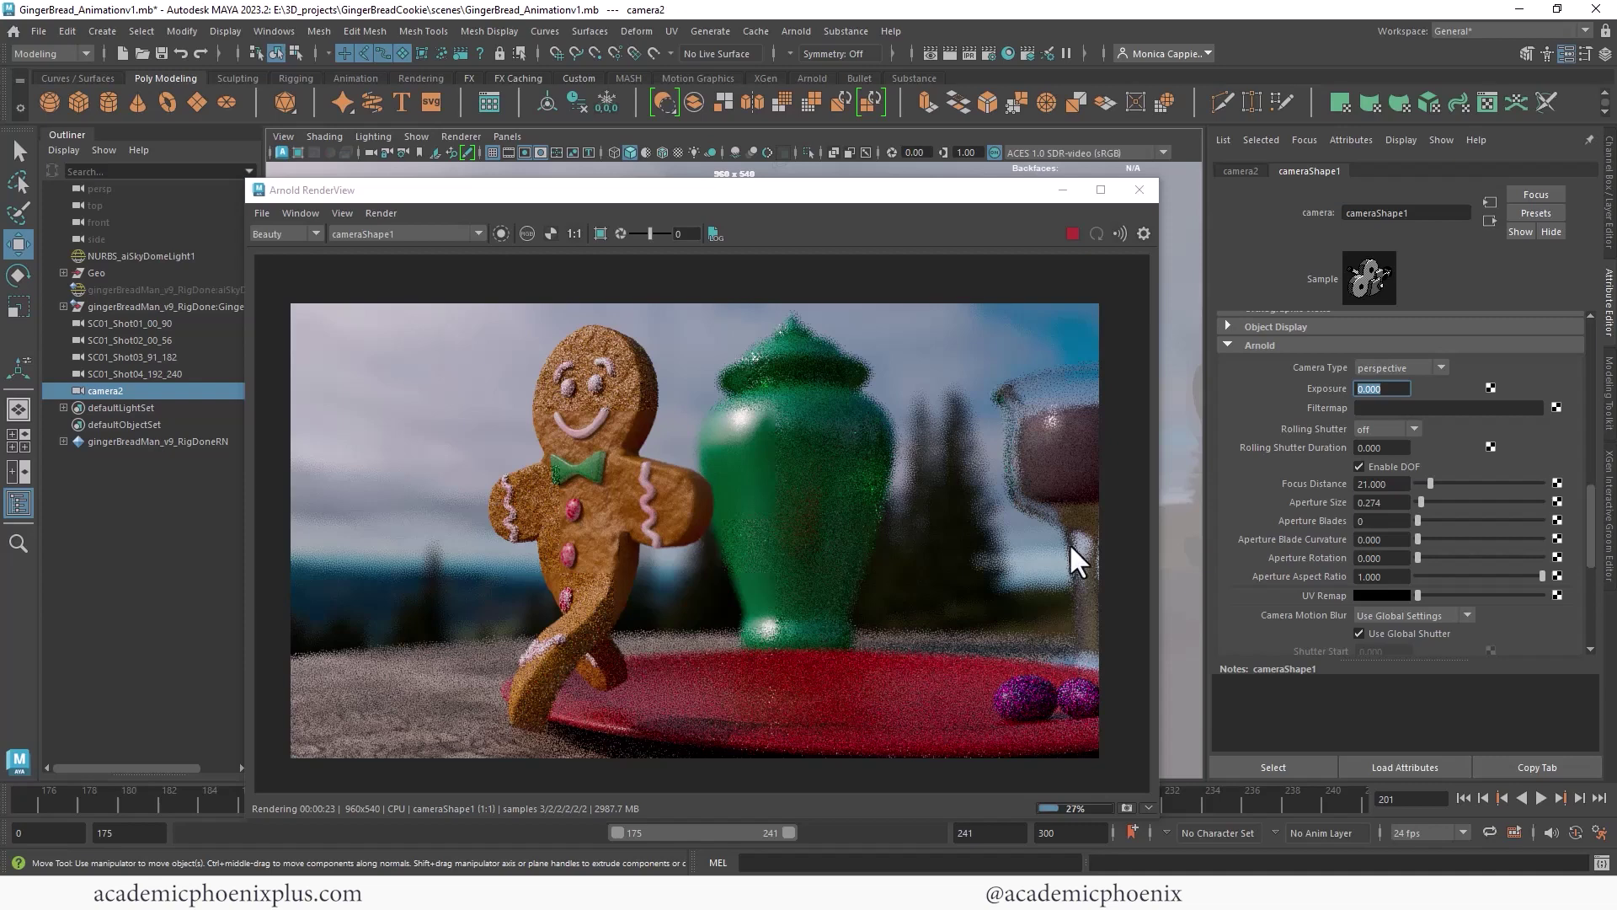
Try aperture sizes of 0.5 and 0.3 on the camera in the live render, and settle on 0.4.
click(1375, 502)
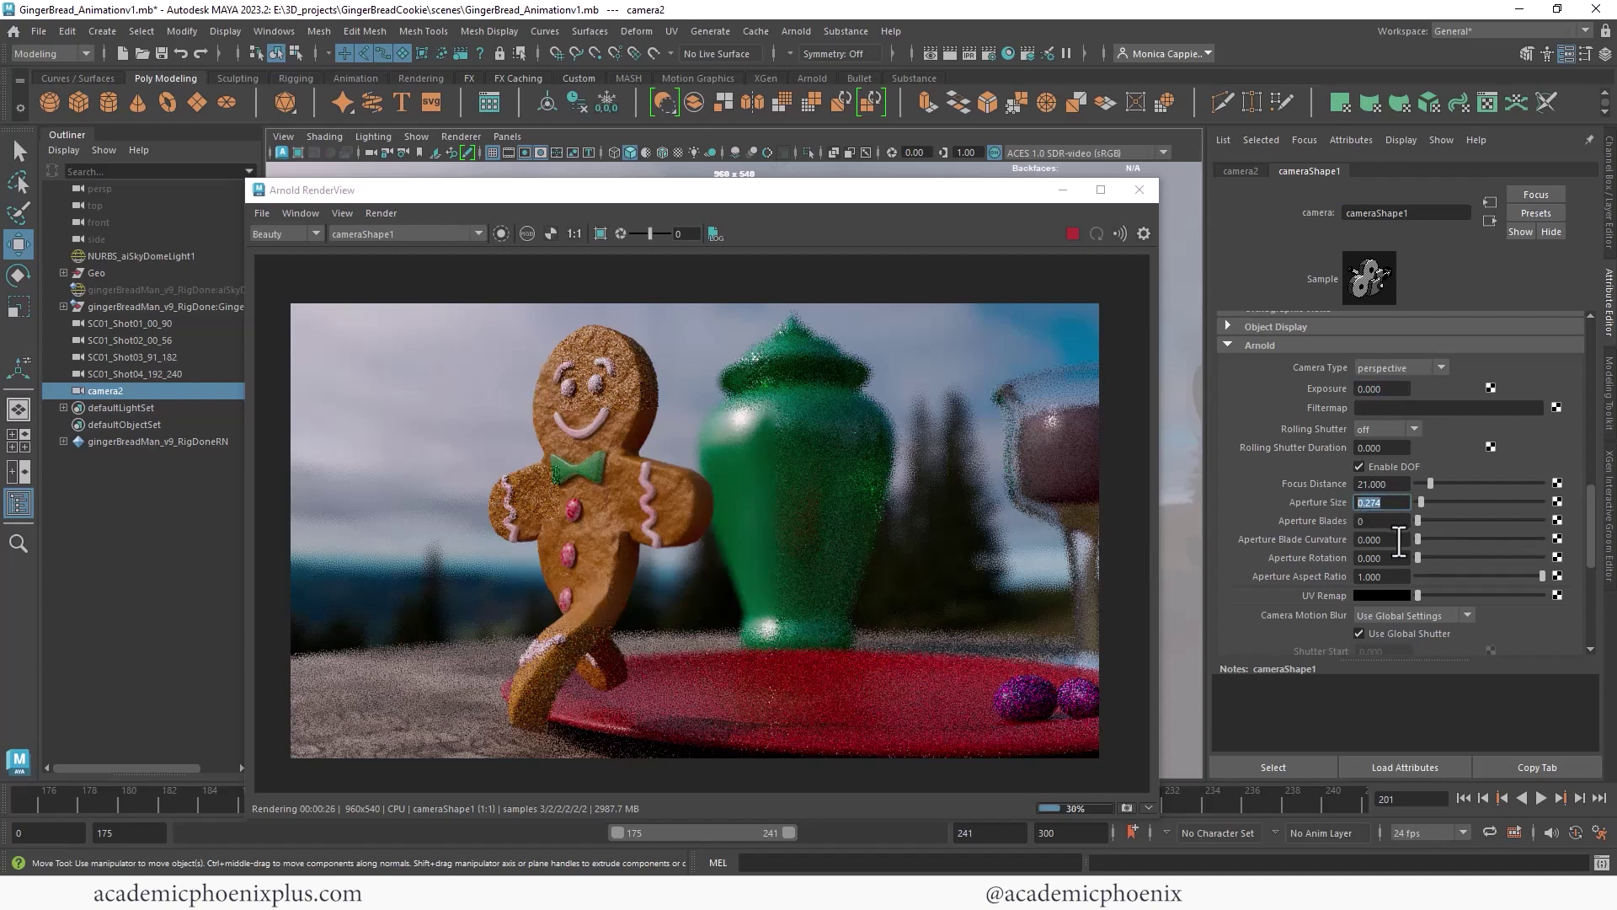
text(.5)
key(Return)
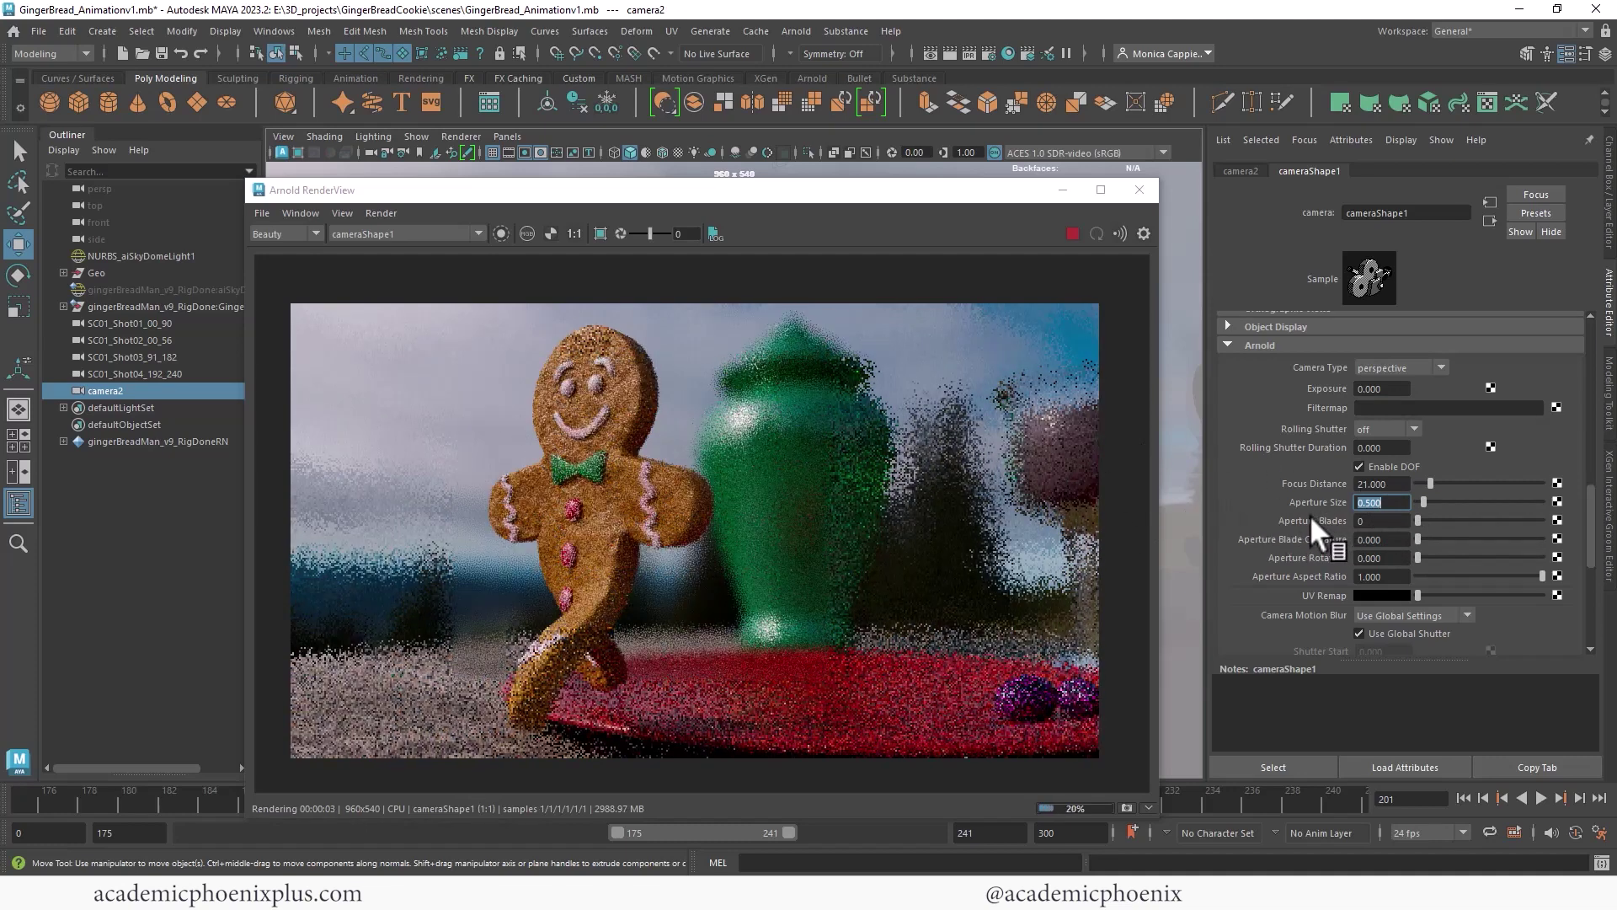
text(.3)
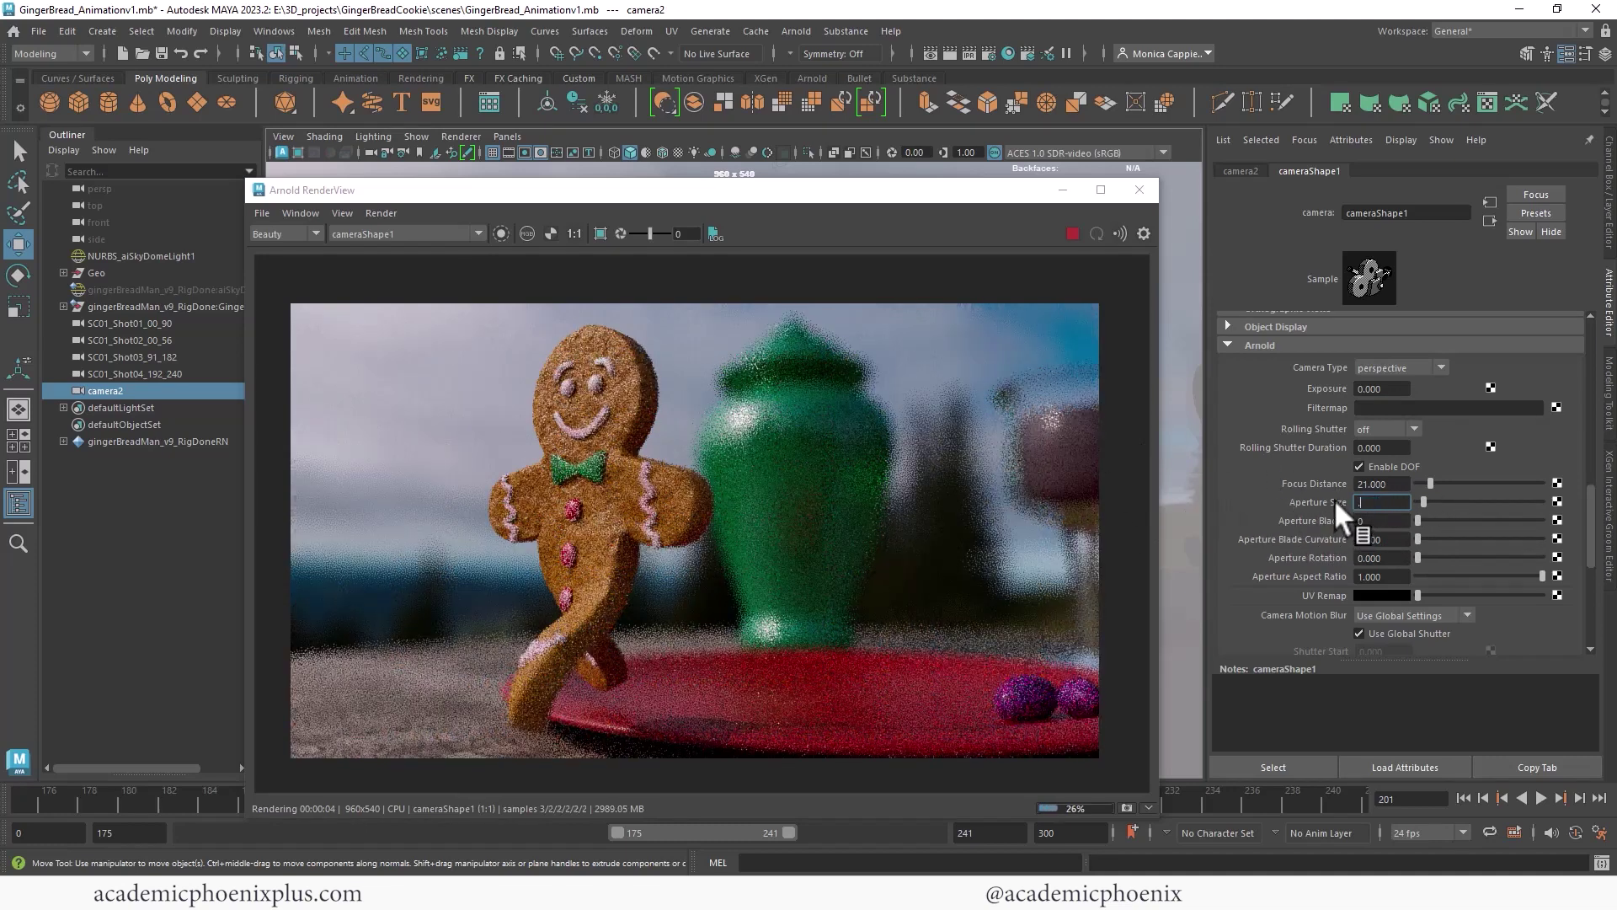
key(Return)
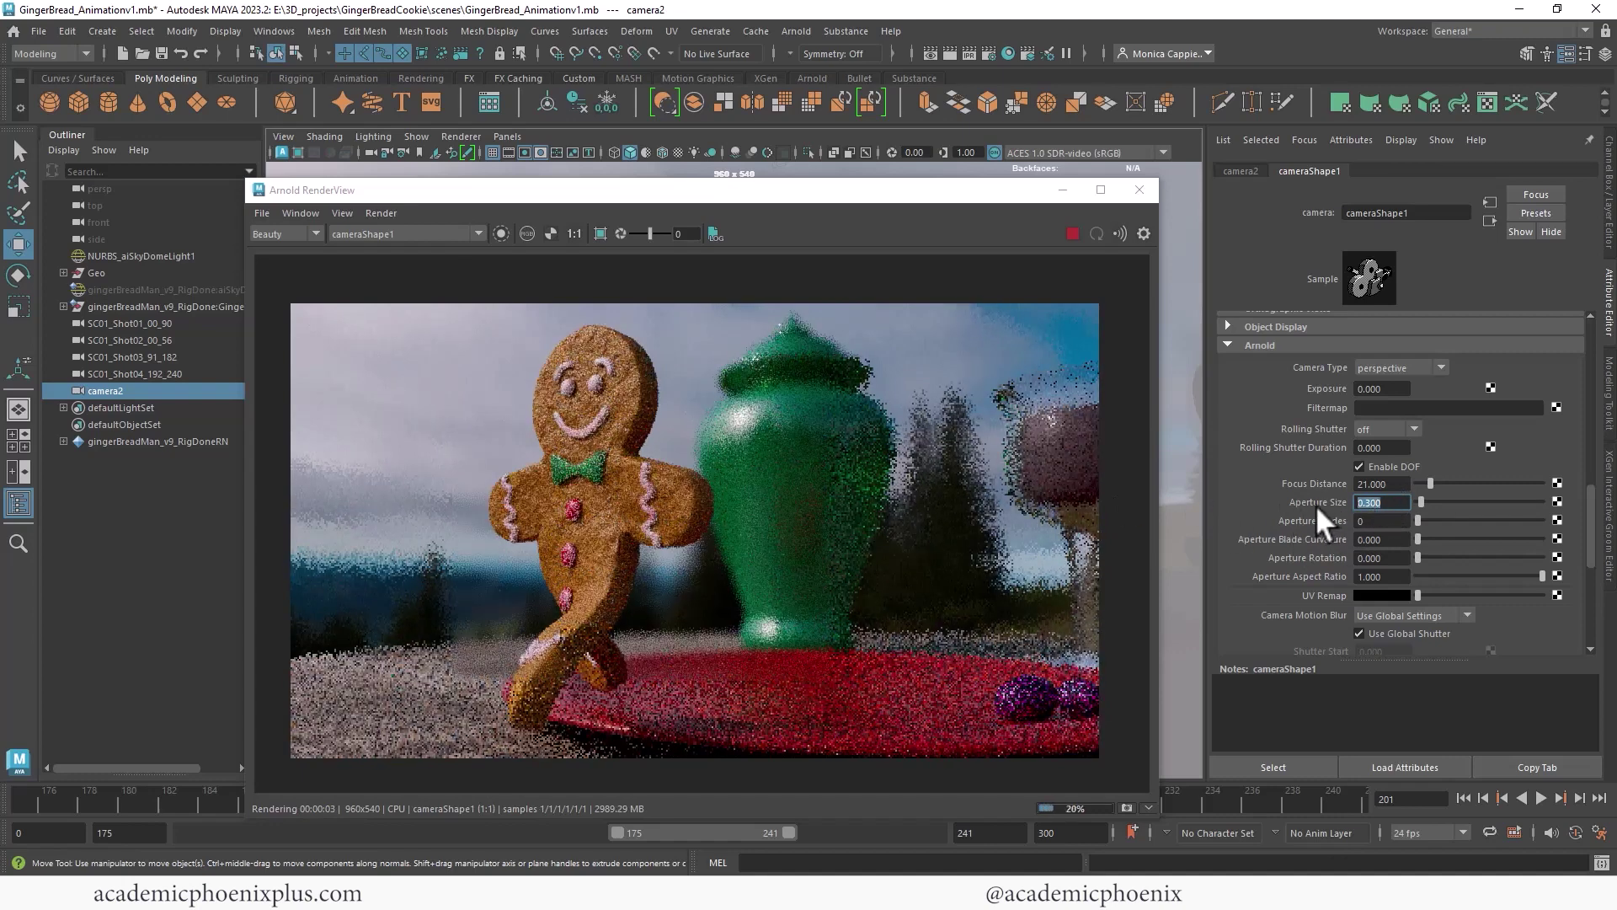
text(.4)
key(Return)
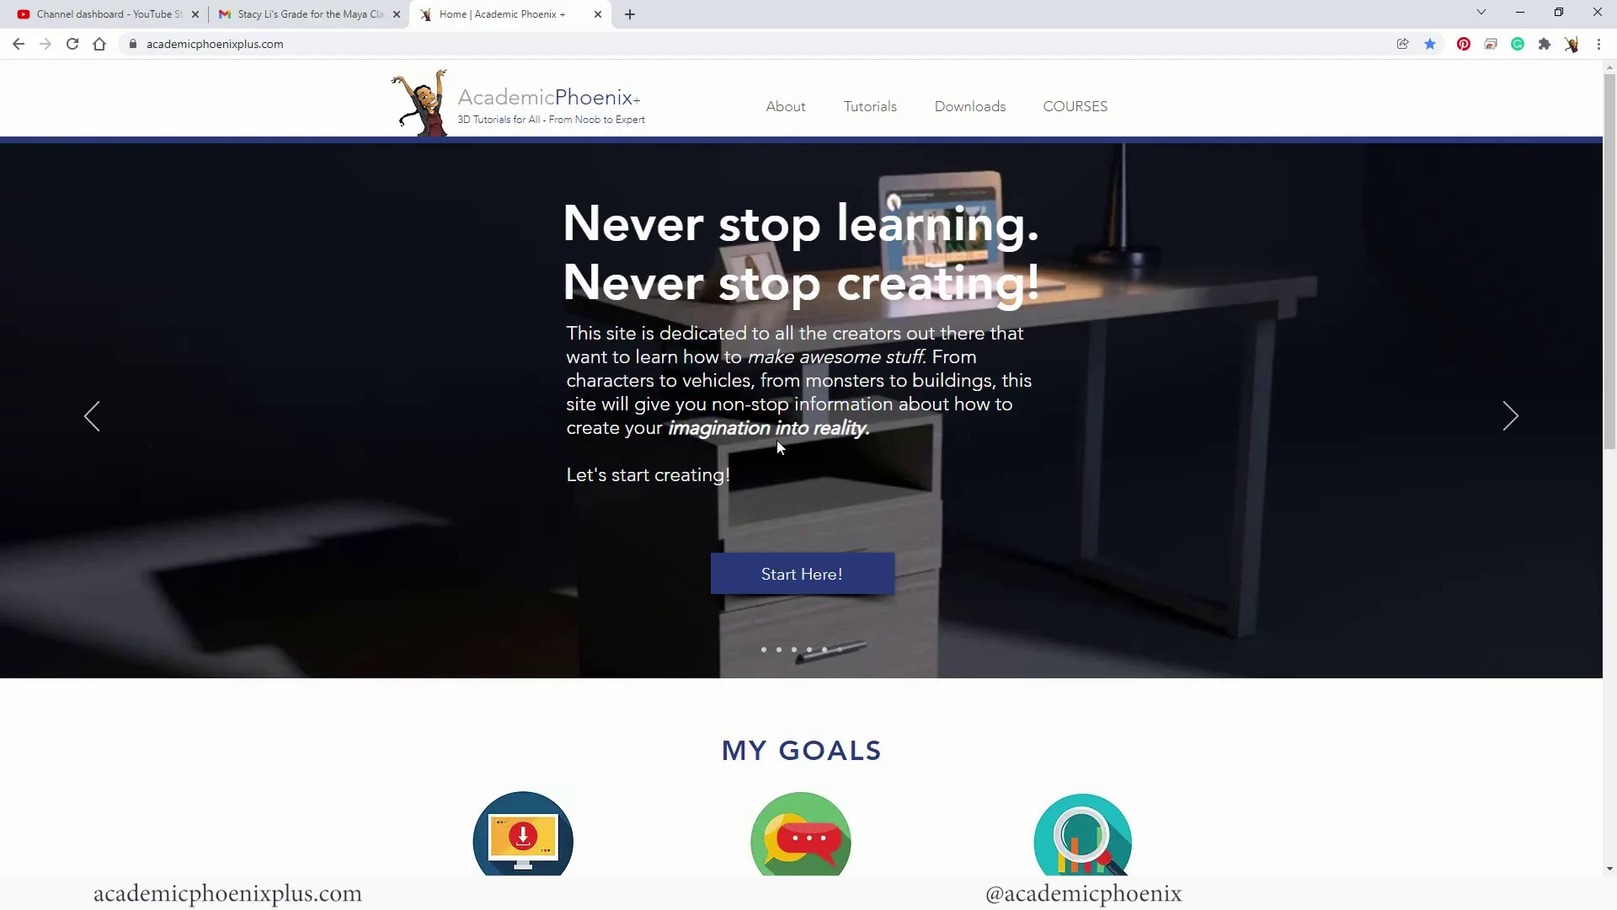
In the browser, open the Academic Phoenix courses page and look through the Maya Beginner still life course.
click(1087, 113)
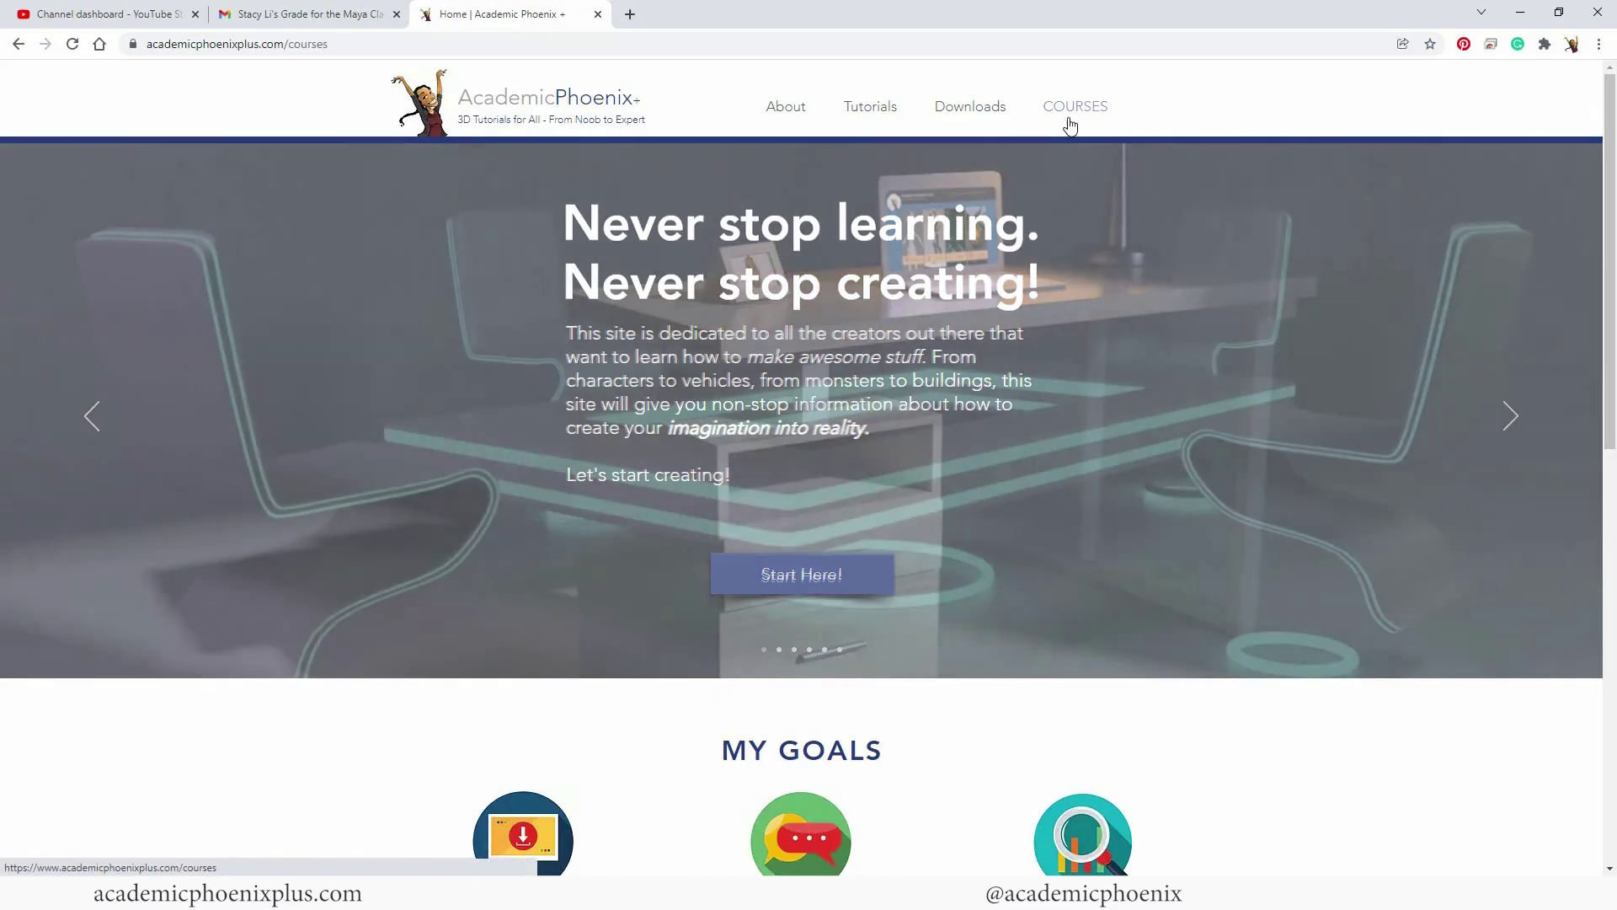
scroll(1598, 275, down, 1)
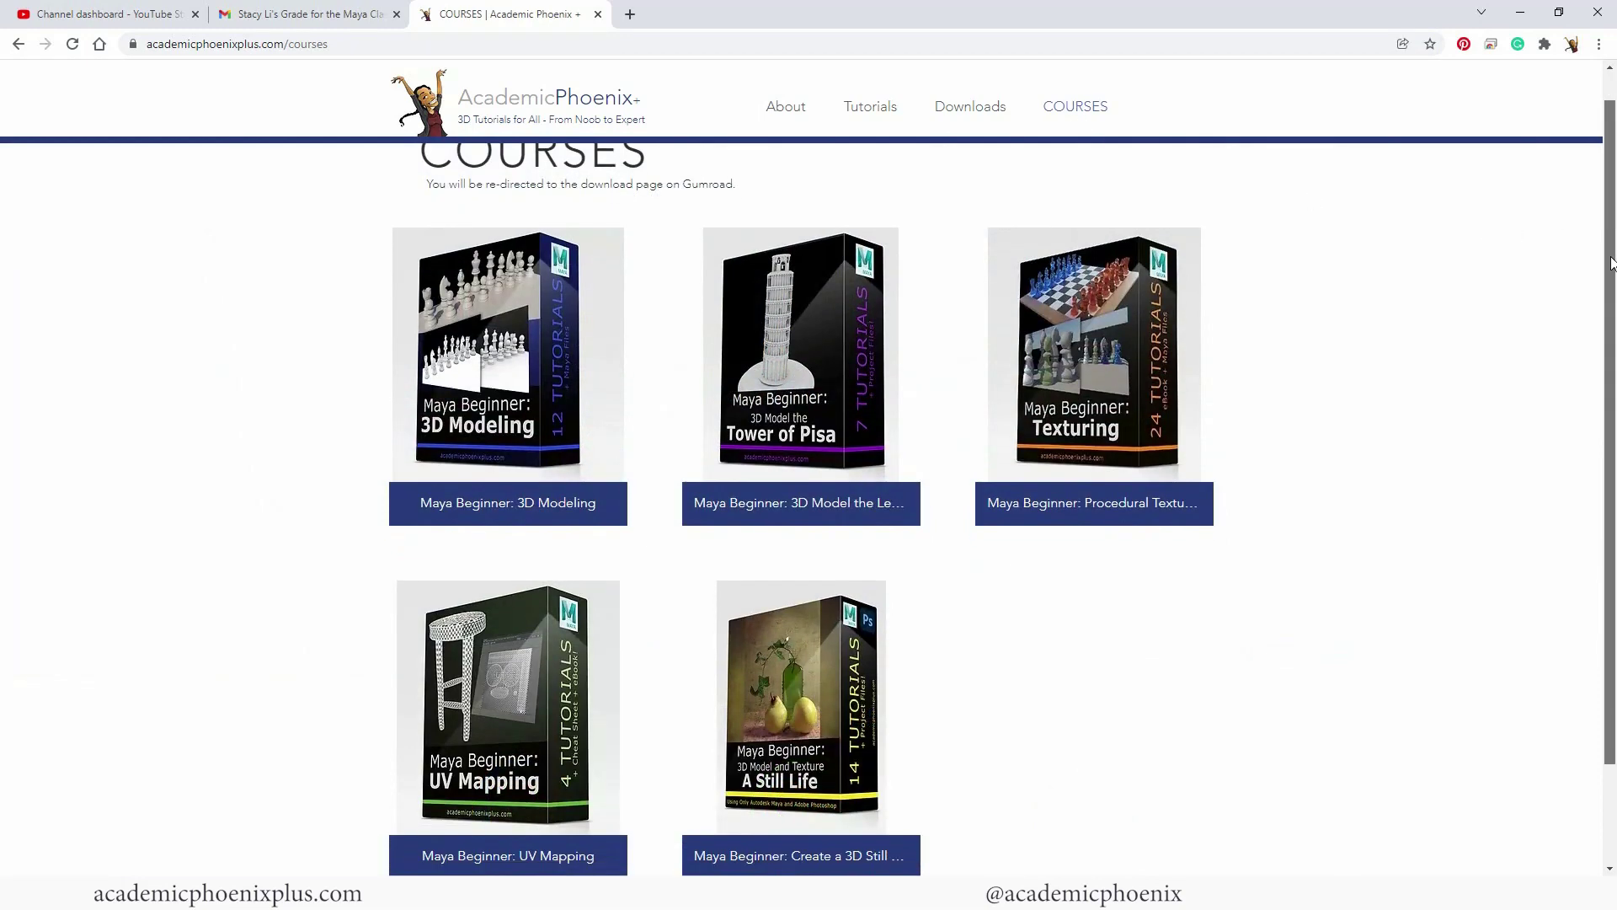
click(842, 674)
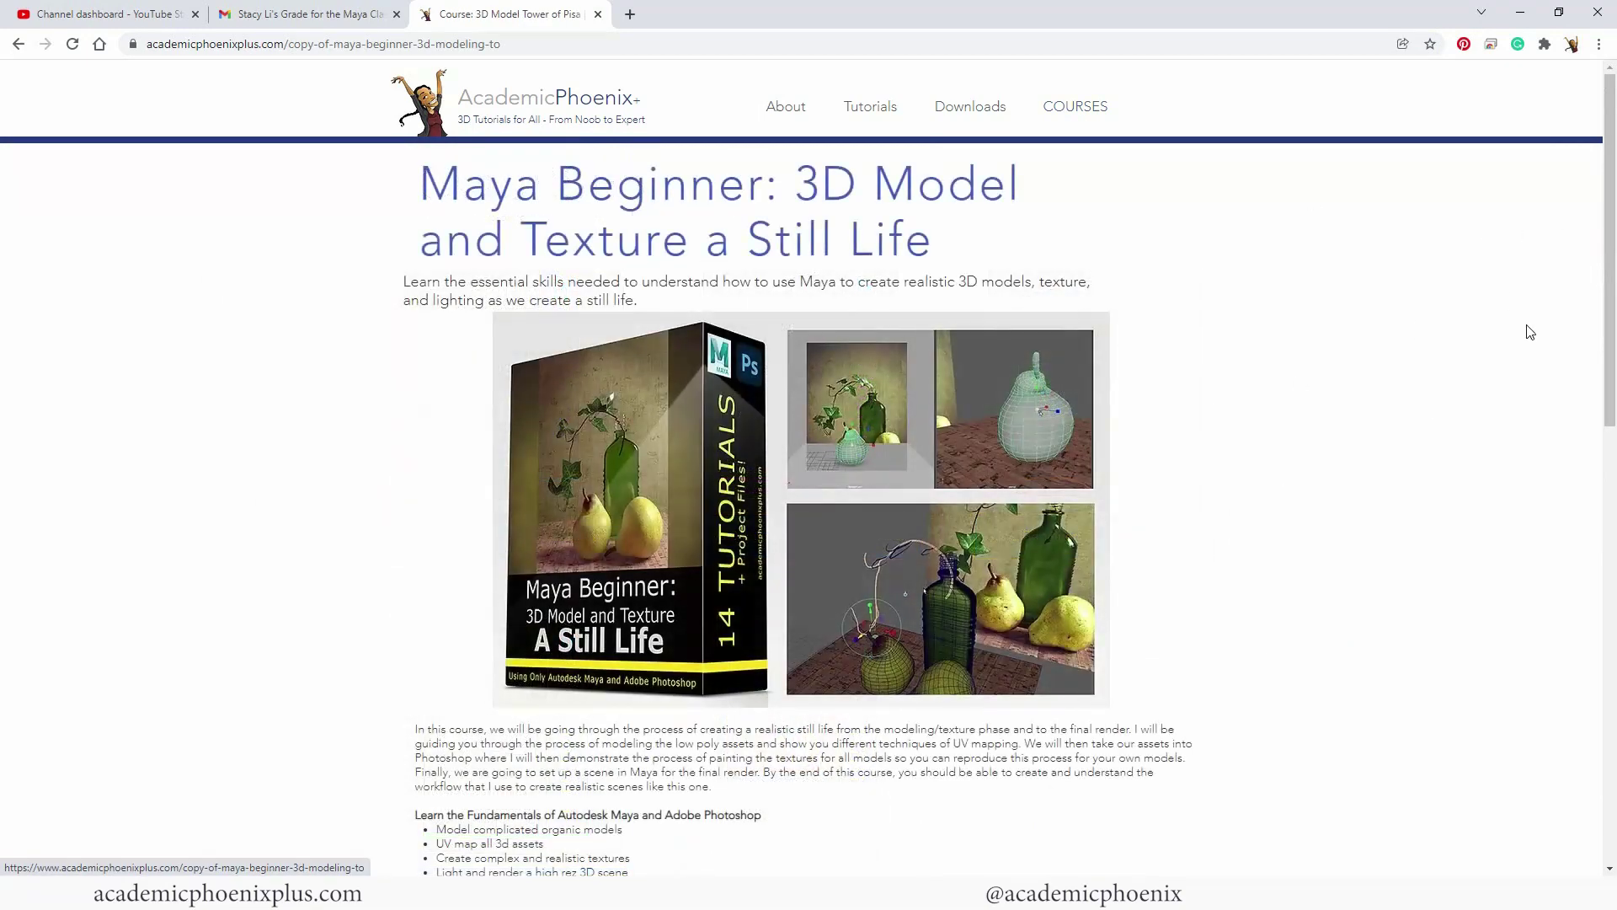
drag(1613, 251, 1563, 276)
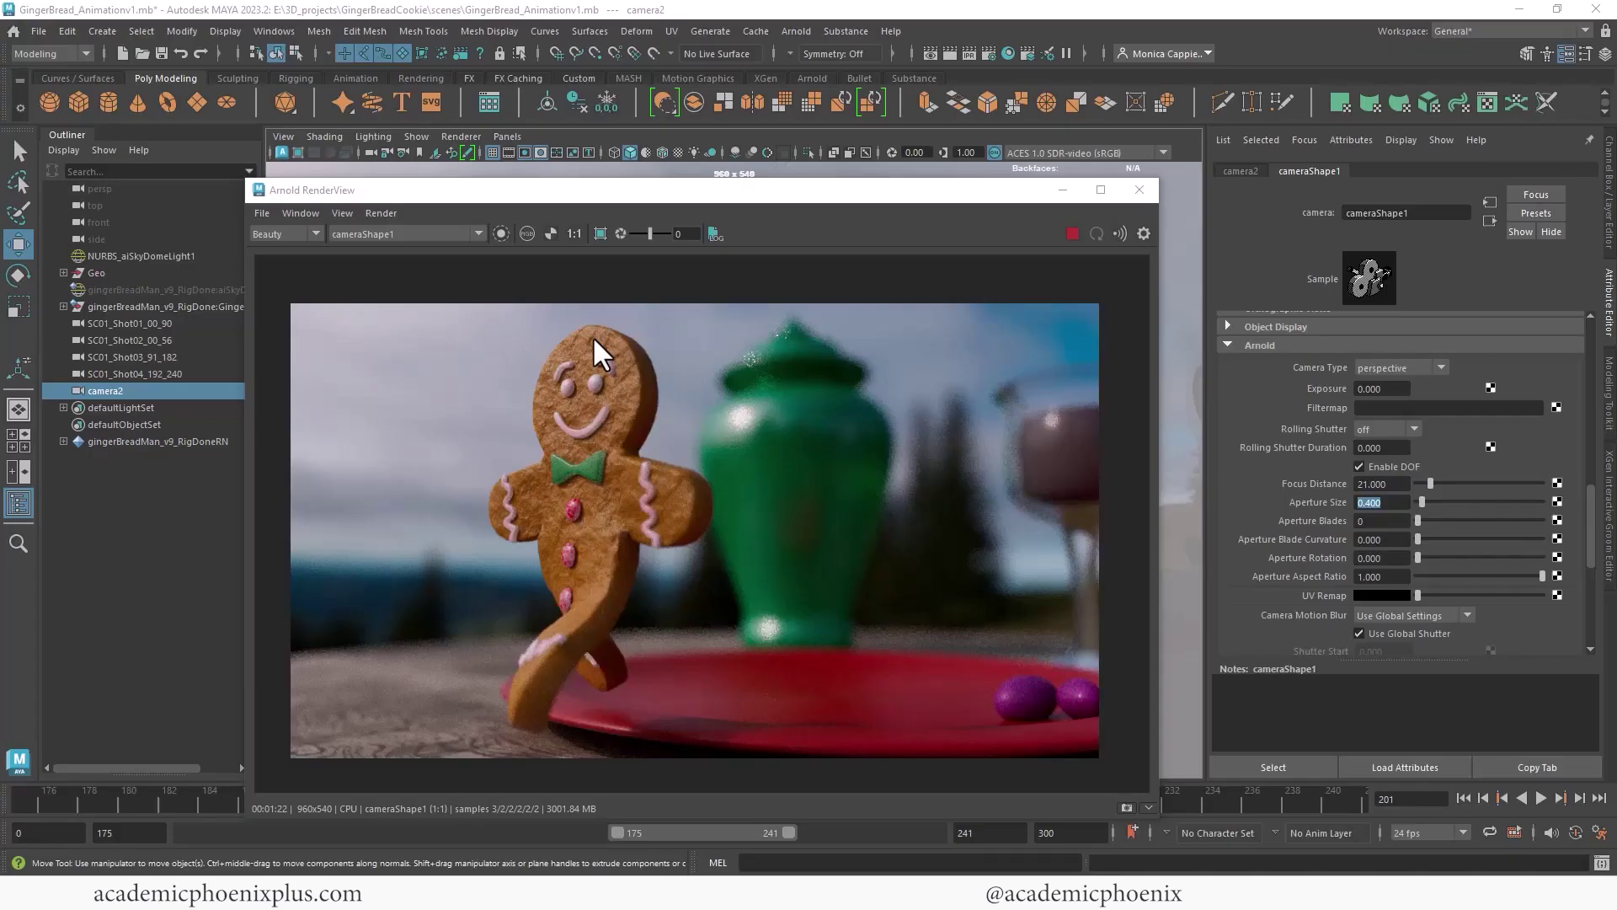